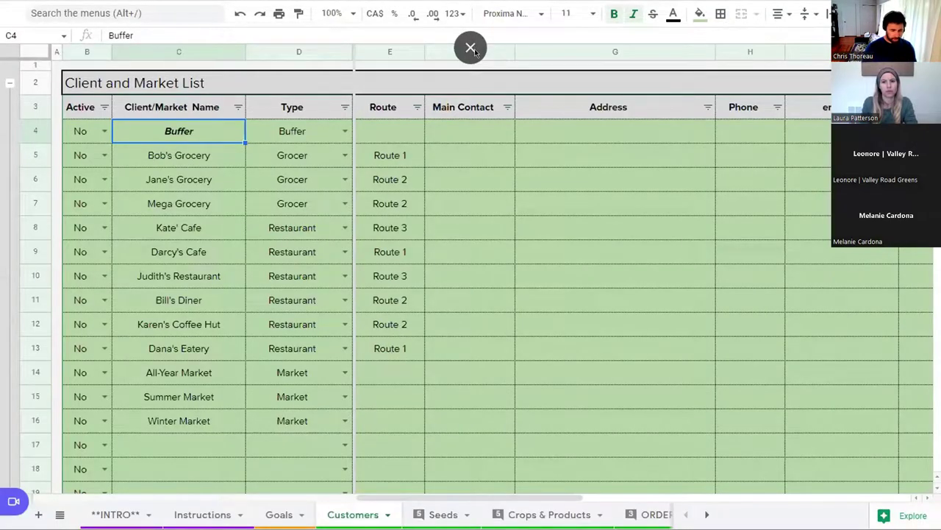
# Exit the enlarged view and examine the Single Harvest schedule in the Repeated Crop Cycle example, selecting the third cycle's cilantro cell for June 24.
pyautogui.click(471, 49)
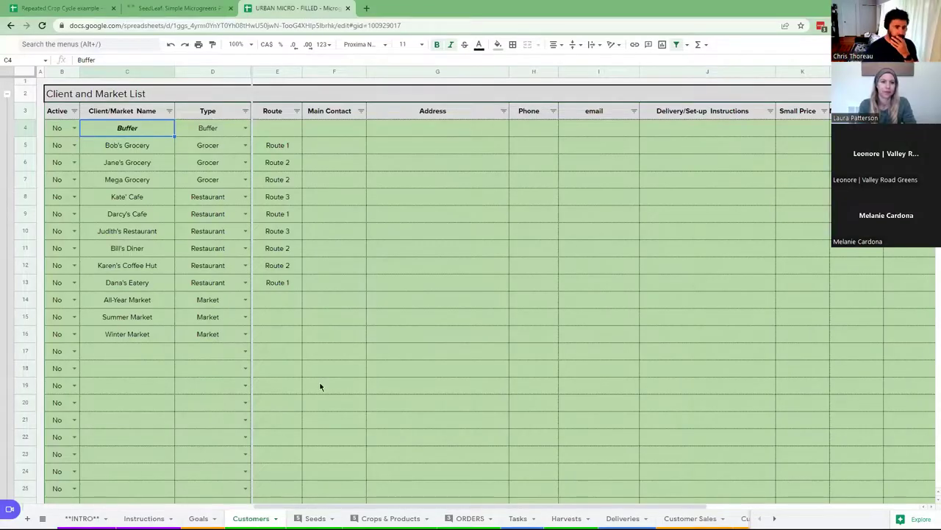
pyautogui.click(76, 8)
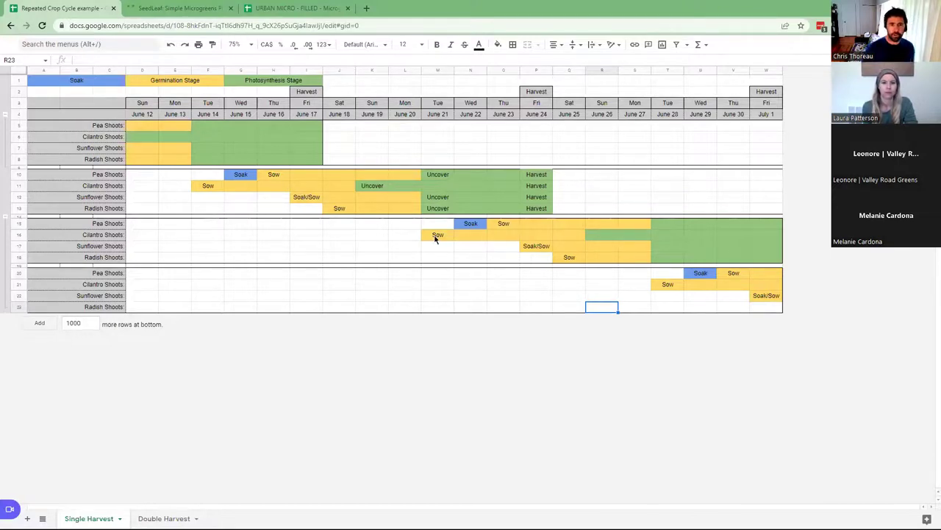
pyautogui.click(539, 240)
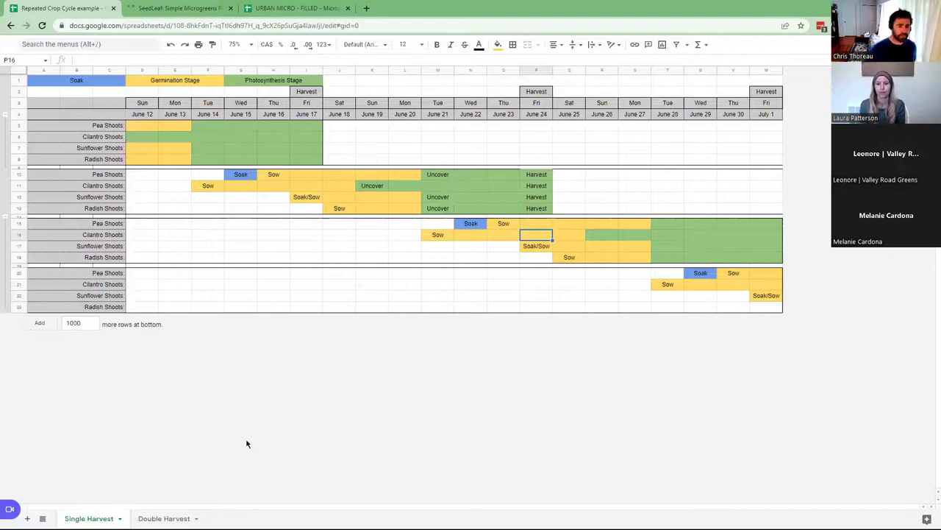
# Open the Double Harvest sheet and select the second block's cilantro cycle from sowing on June 11 through harvest on June 21.
pyautogui.click(164, 518)
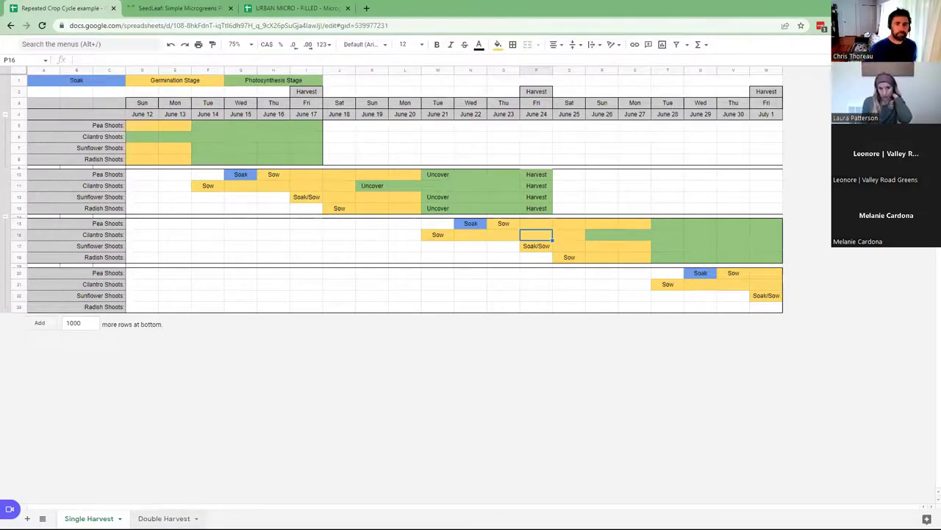
pyautogui.click(393, 322)
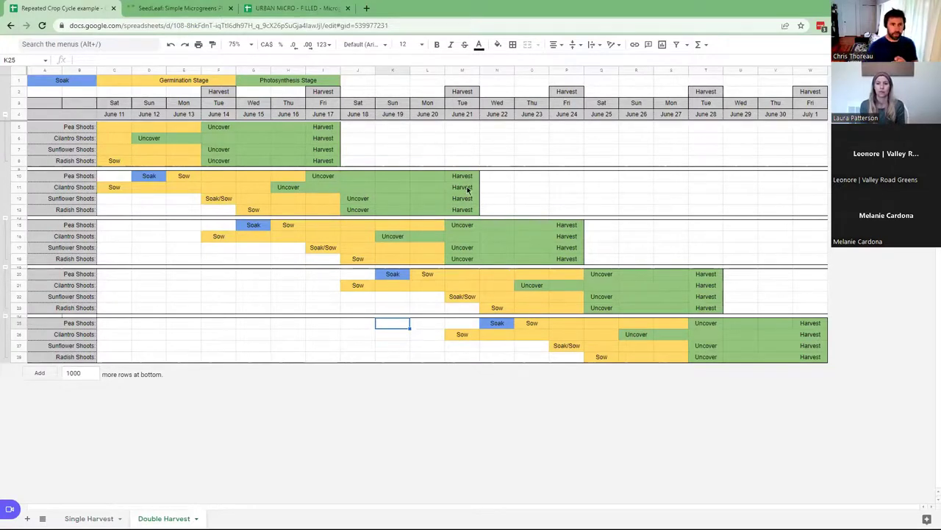
pyautogui.click(110, 188)
pyautogui.hotkey('shift', 'Right')
pyautogui.hotkey('shift', 'Right')
pyautogui.hotkey('shift', 'Right')
pyautogui.hotkey('shift', 'Right')
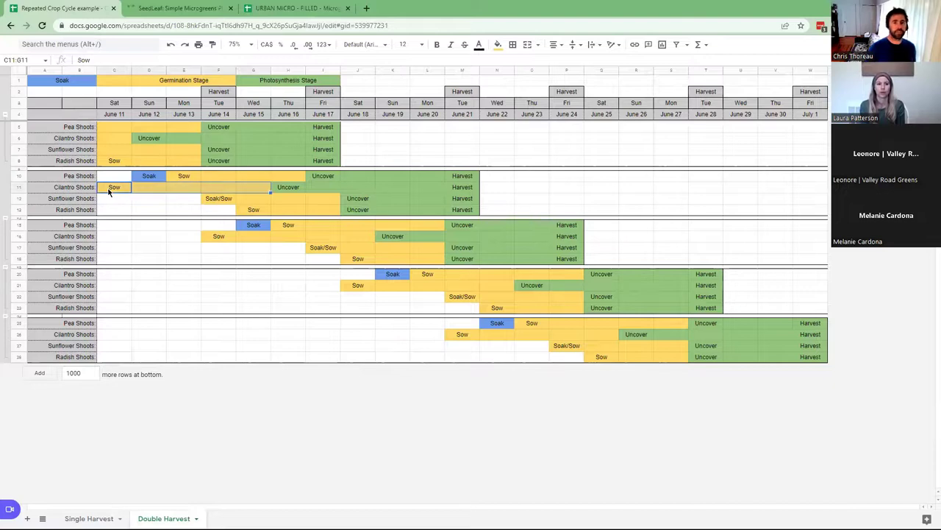
pyautogui.hotkey('shift', 'Right')
pyautogui.hotkey('shift', 'Right')
pyautogui.hotkey('shift', 'Right')
pyautogui.hotkey('shift', 'Right')
pyautogui.hotkey('shift', 'Right')
pyautogui.hotkey('shift', 'Right')
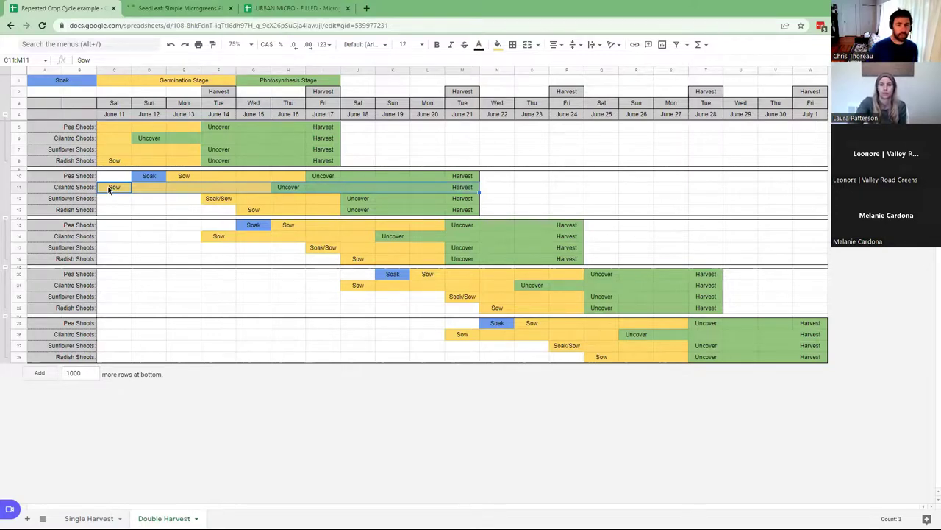
# Extend the selection down to the last block's cilantro row to compare overlapping cycles, and finish by clearing the range selection.
pyautogui.hotkey('shift', 'Down')
pyautogui.hotkey('shift', 'Down')
pyautogui.hotkey('shift', 'Down')
pyautogui.hotkey('shift', 'Down')
pyautogui.hotkey('shift', 'Down')
pyautogui.hotkey('shift', 'Down')
pyautogui.hotkey('shift', 'Down')
pyautogui.hotkey('shift', 'Down')
pyautogui.hotkey('shift', 'Down')
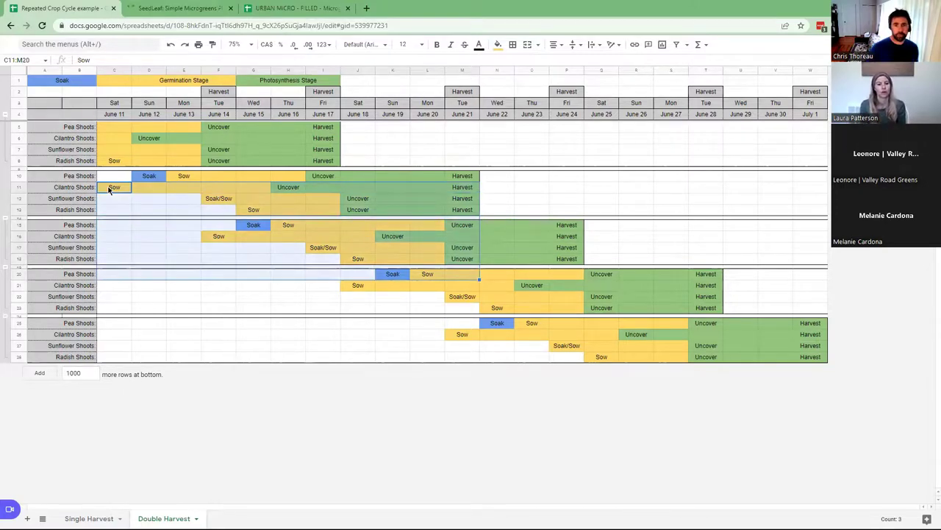
pyautogui.hotkey('shift', 'Down')
pyautogui.hotkey('shift', 'Down')
pyautogui.hotkey('shift', 'Down')
pyautogui.hotkey('shift', 'Down')
pyautogui.hotkey('shift', 'Down')
pyautogui.hotkey('shift', 'Down')
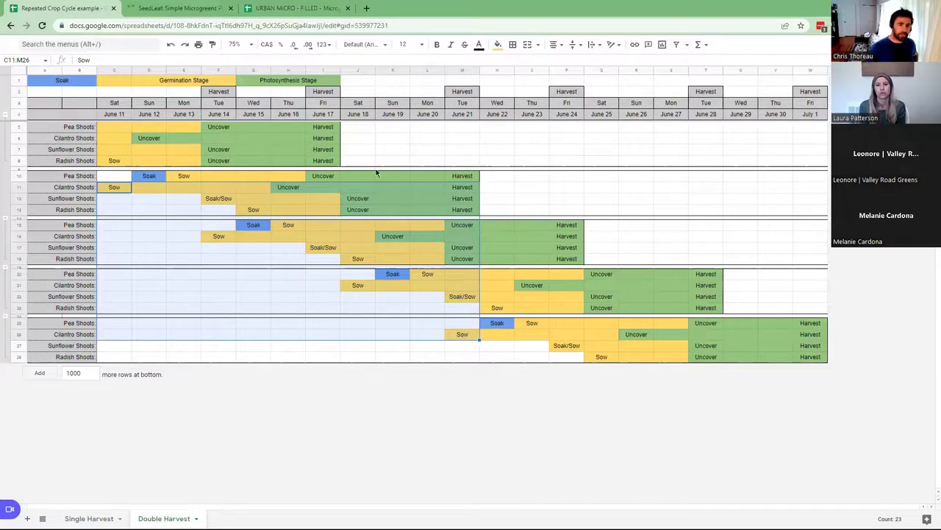
pyautogui.click(393, 350)
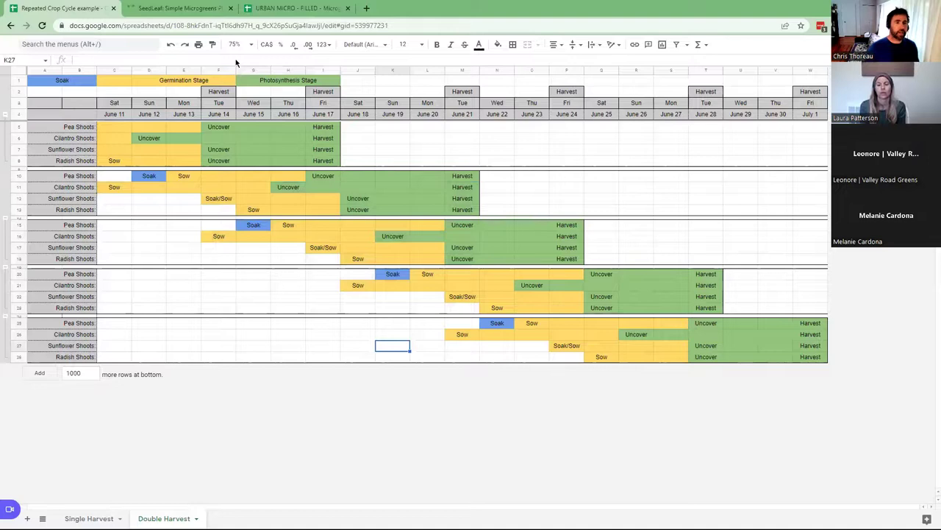
# Switch to SeedLeaf and review the weekly task calendar forward to the week of June 27 and back to June 6.
pyautogui.hotkey('ctrl', 'Tab')
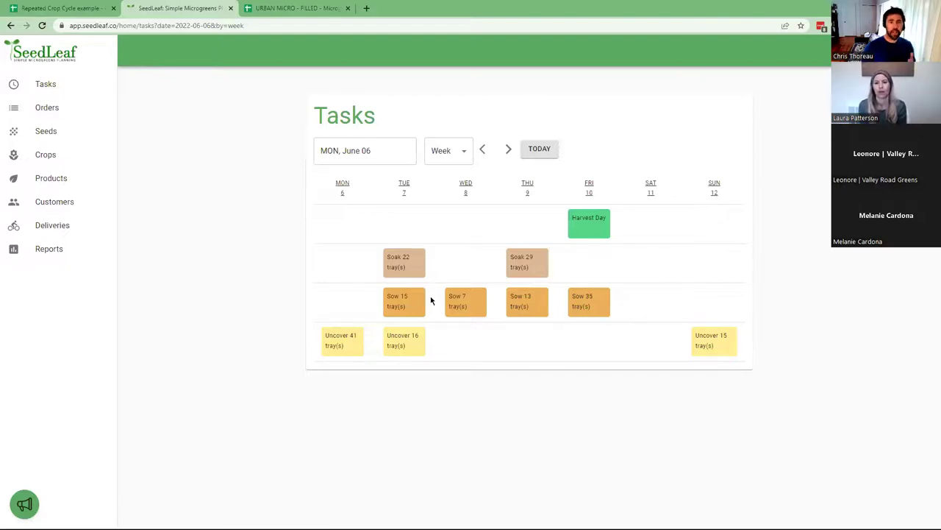
pyautogui.click(508, 150)
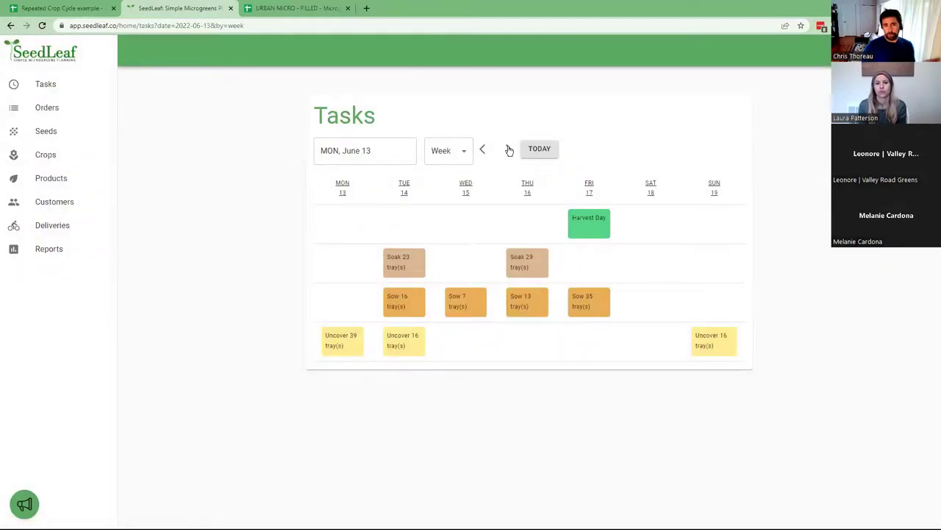
pyautogui.click(508, 150)
pyautogui.click(508, 150)
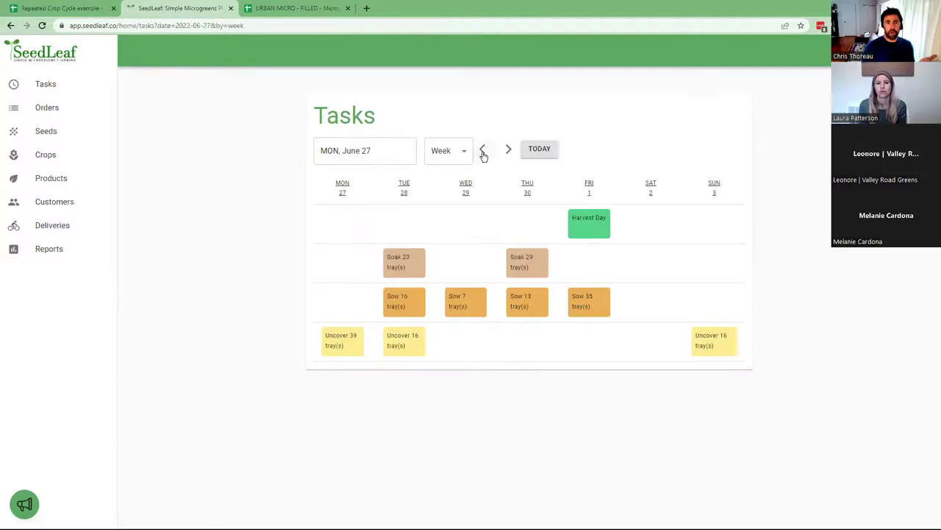
pyautogui.click(483, 153)
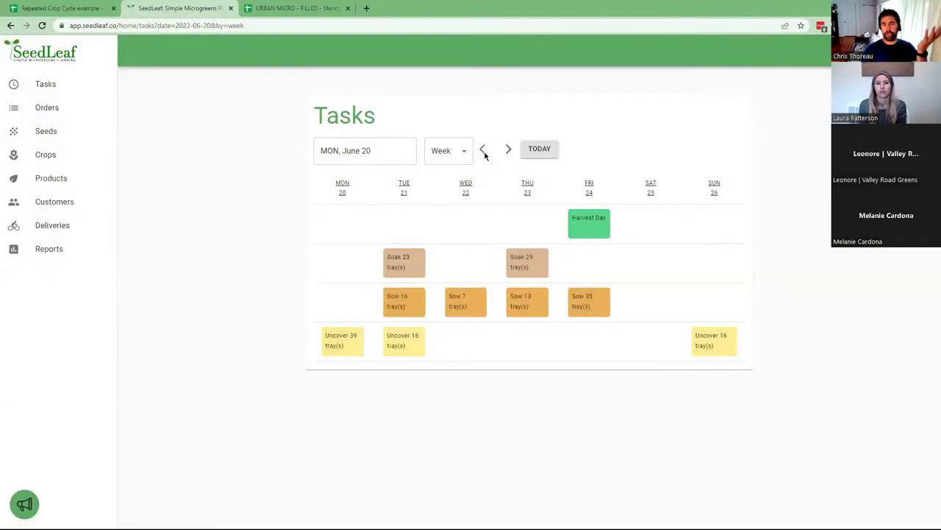
pyautogui.click(483, 151)
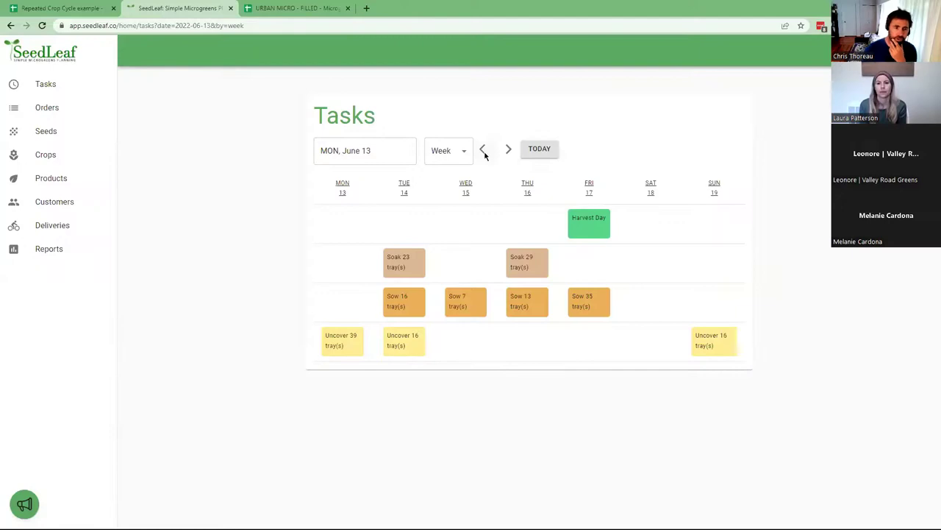
pyautogui.click(483, 151)
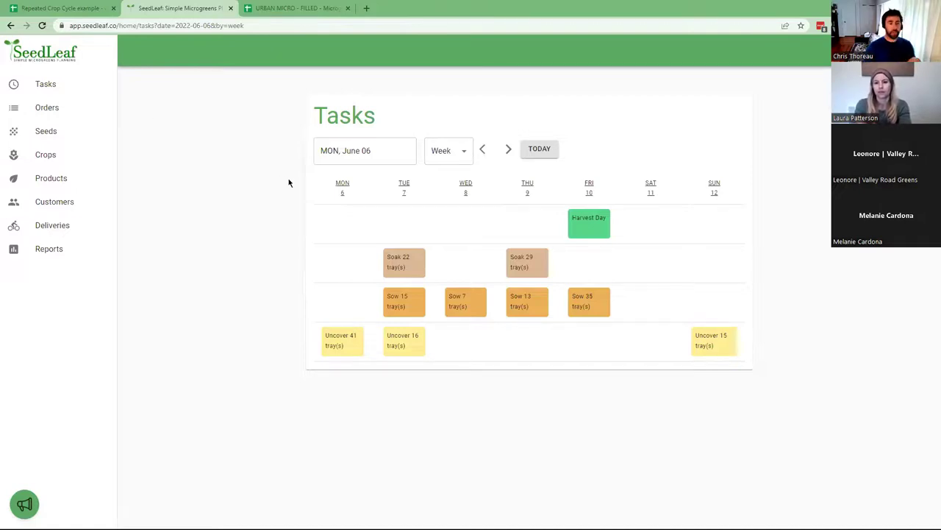
# Switch to the URBAN MICRO spreadsheet and examine the Route column in the Client and Market List.
pyautogui.click(284, 15)
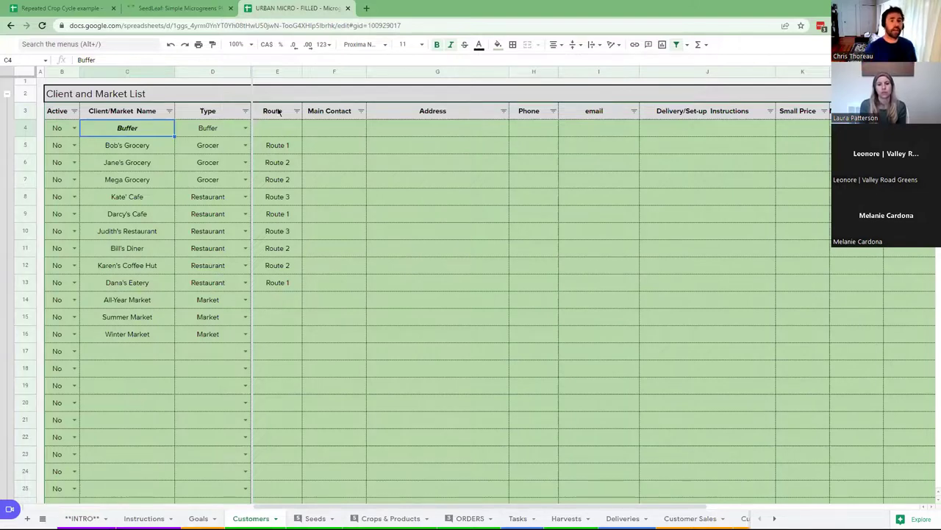
pyautogui.click(283, 289)
pyautogui.click(283, 303)
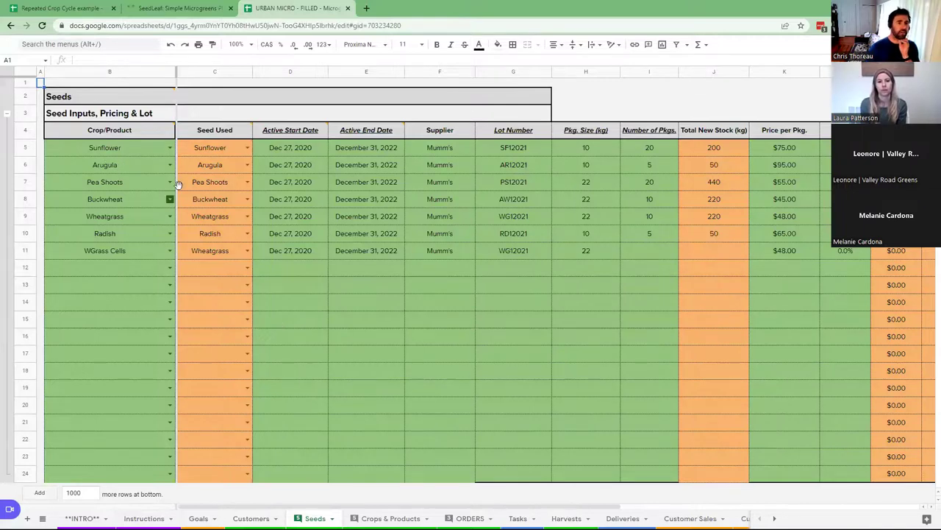
# Examine the Seeds sheet's pricing, sowing rate and seed cost per tray columns, and select the WGrass Cells crop entry.
pyautogui.moveTo(208, 188)
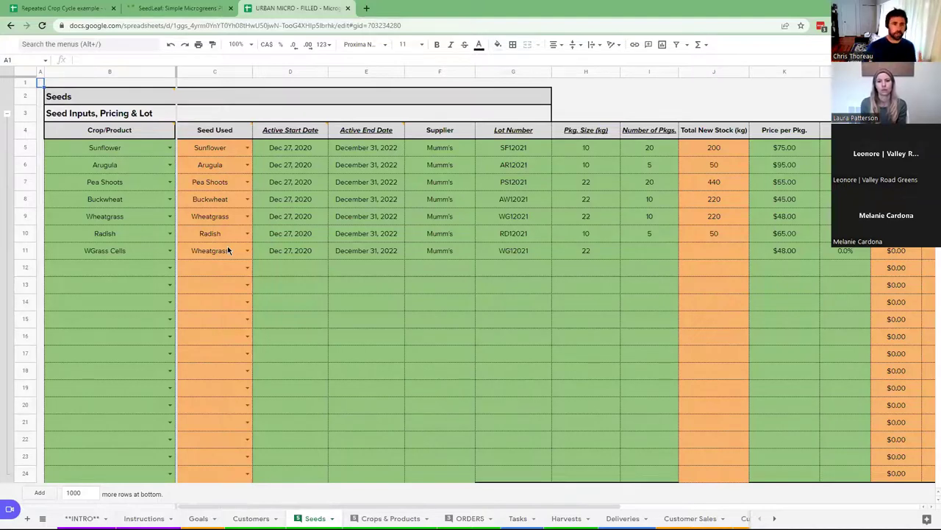
pyautogui.hscroll(7, 374, 250)
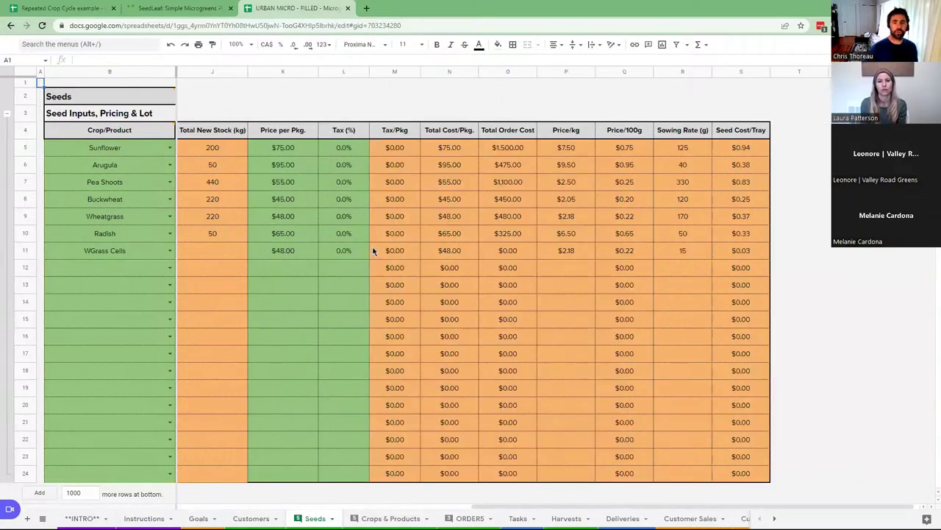
pyautogui.hscroll(1, 381, 165)
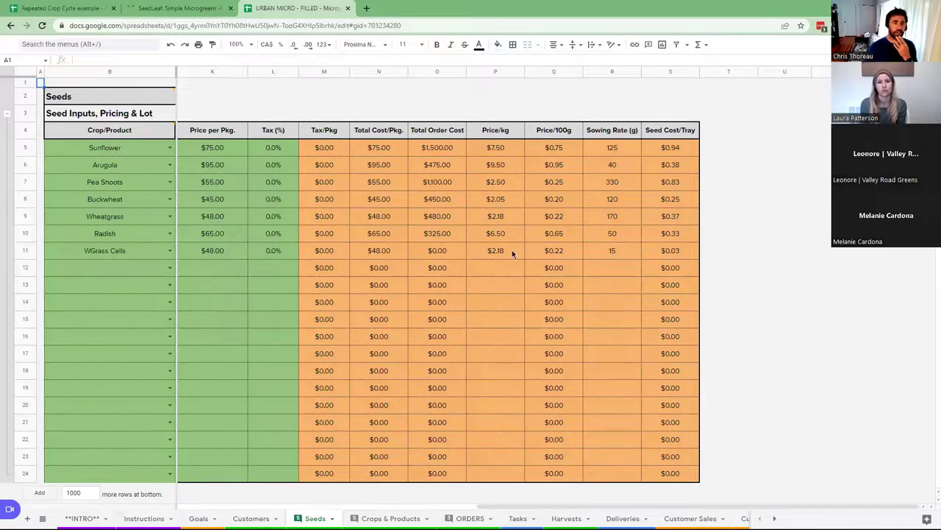
pyautogui.click(96, 251)
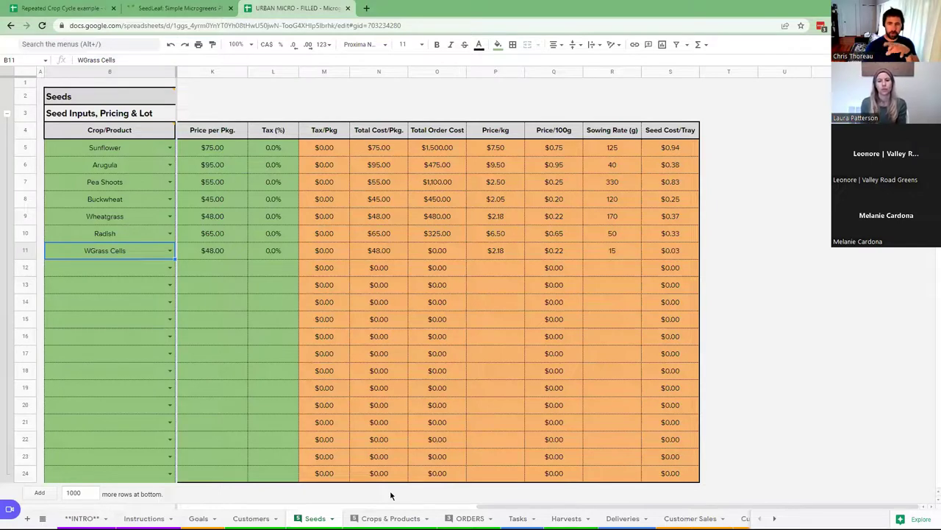
# Open the Crops & Products sheet and go through the single crop names from Sunflower to Radish and back.
pyautogui.click(382, 518)
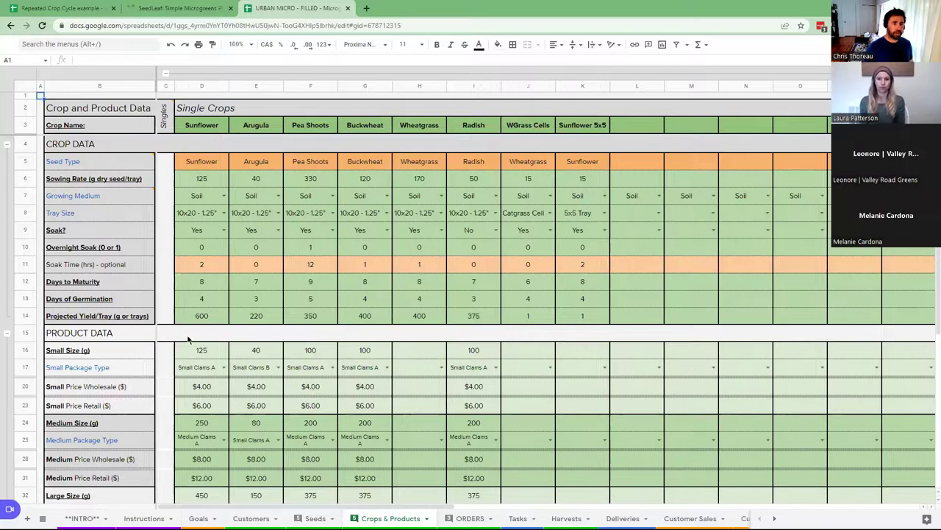
pyautogui.click(190, 125)
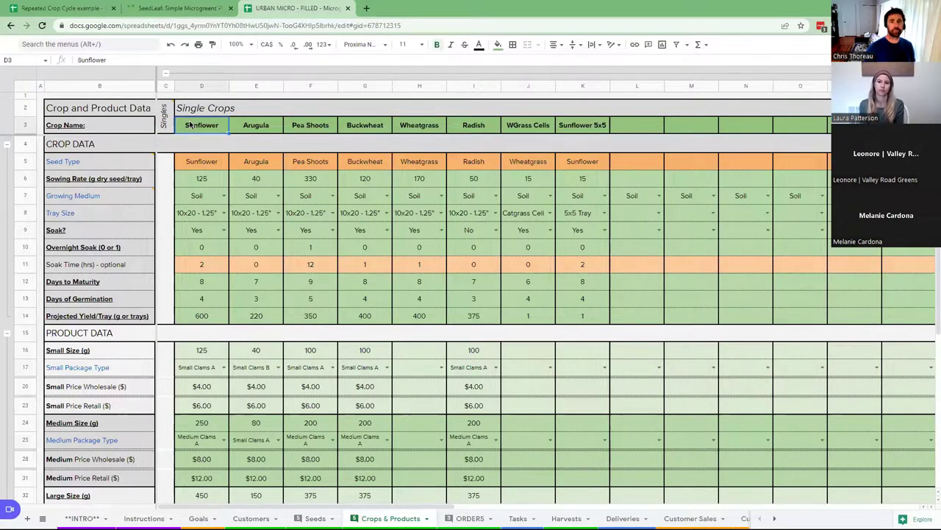
pyautogui.press('Right')
pyautogui.press('Right')
pyautogui.press('Right')
pyautogui.press('Right')
pyautogui.press('Right')
pyautogui.press('Left')
pyautogui.press('Left')
pyautogui.press('Left')
pyautogui.press('Left')
pyautogui.press('Left')
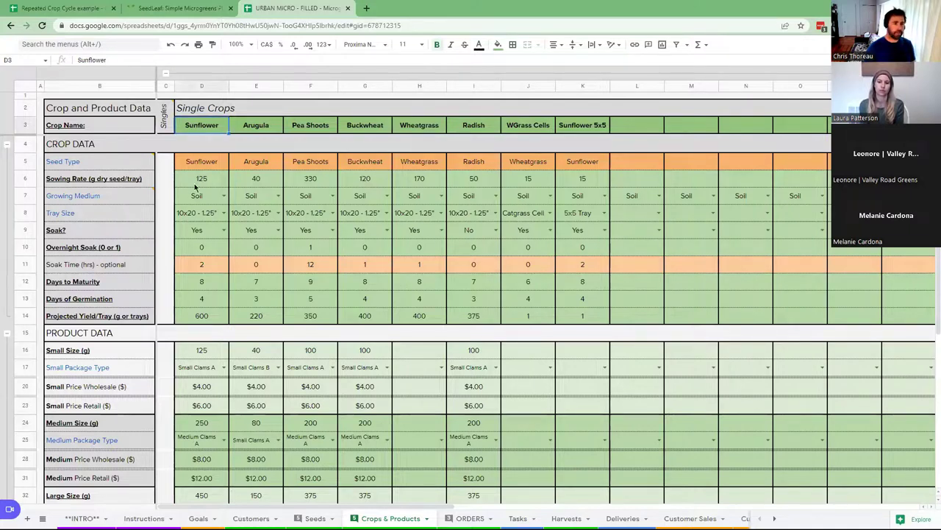
# Examine the crop data rows for sowing rate, overnight soak, days to maturity, days of germination and projected yield per tray.
pyautogui.click(118, 181)
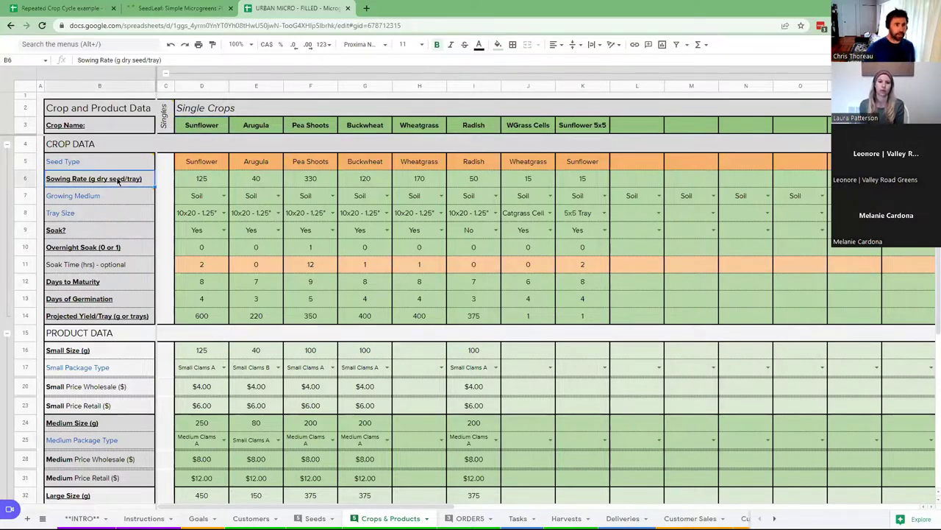
pyautogui.click(115, 250)
pyautogui.click(116, 285)
pyautogui.click(123, 302)
pyautogui.click(123, 318)
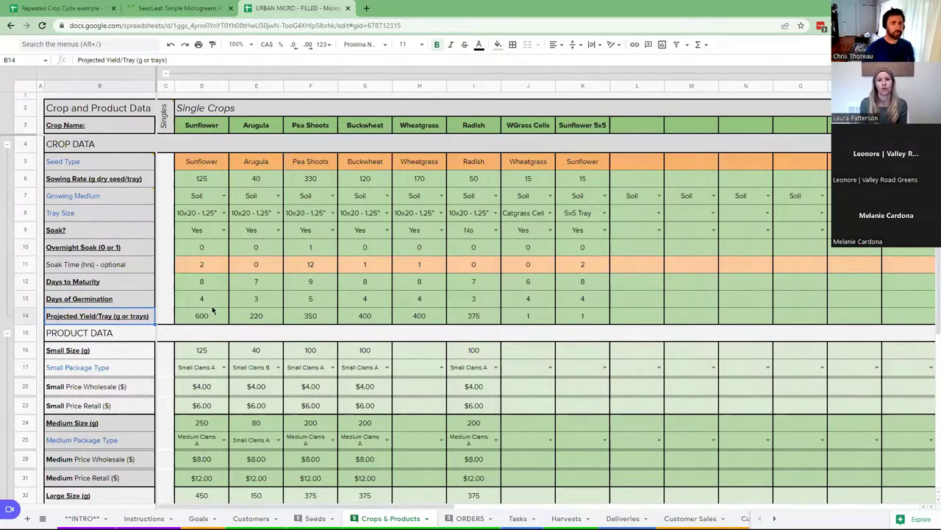
# Review the product data for small, medium, large and tray sizes, including package types and wholesale and retail prices.
pyautogui.scroll(-1, 213, 310)
pyautogui.scroll(-2, 213, 309)
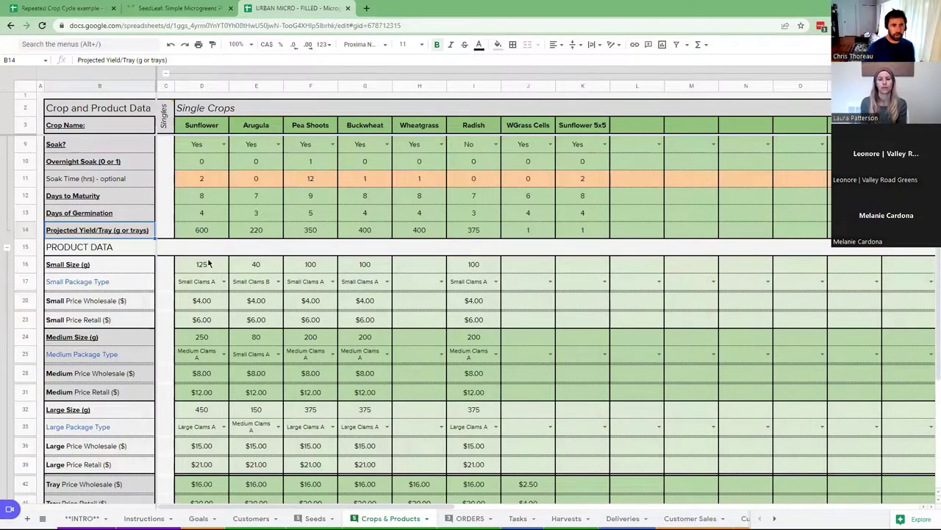
pyautogui.scroll(-1, 212, 305)
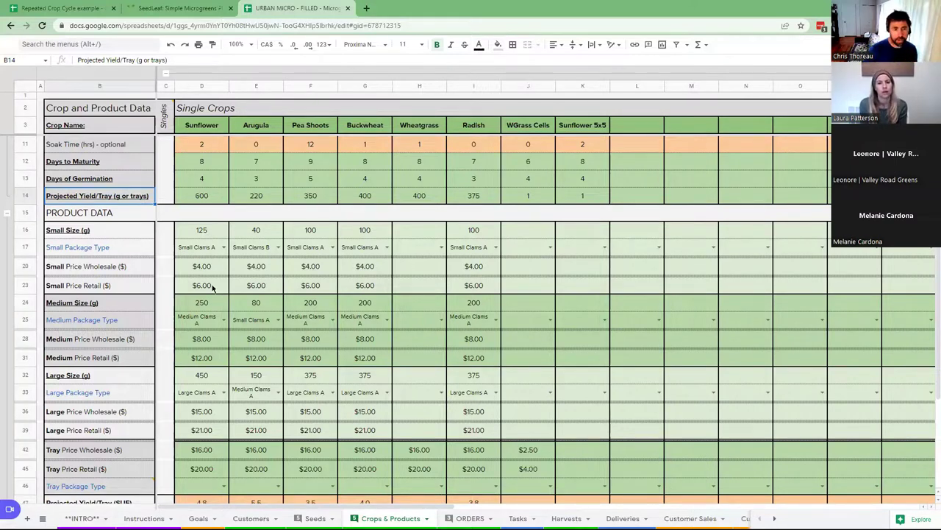
pyautogui.scroll(-2, 212, 287)
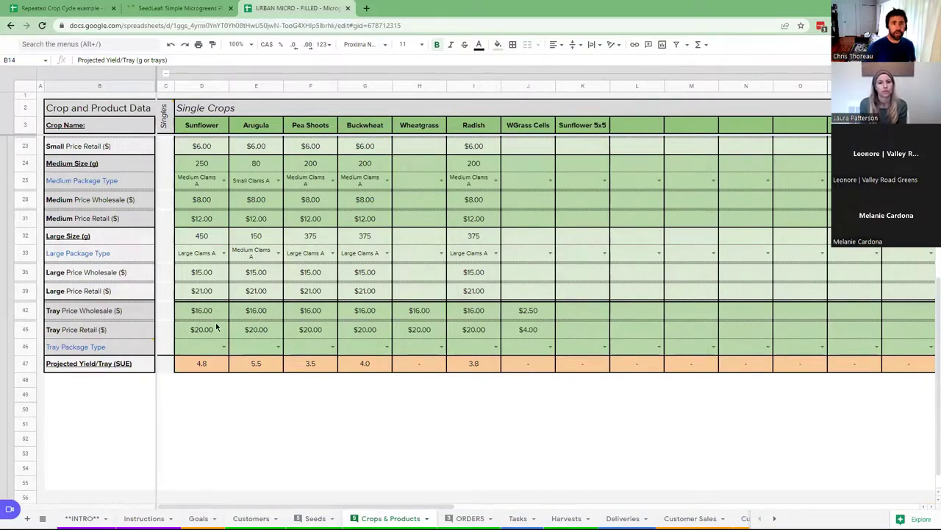
pyautogui.scroll(3, 216, 326)
pyautogui.scroll(1, 216, 327)
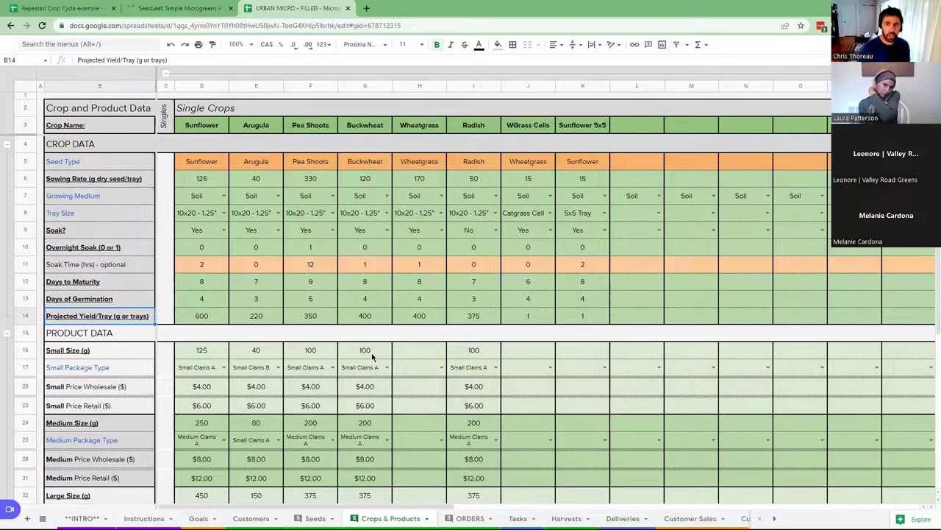
# Open the ORDERS sheet and find the Friday, June 24, 2022 harvest block with its customer order lines.
pyautogui.hscroll(3, 390, 518)
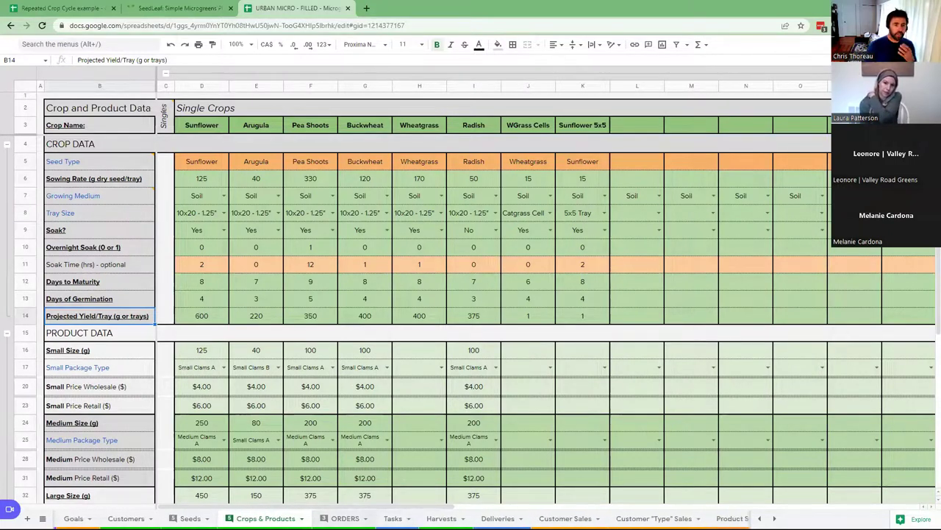
pyautogui.click(345, 518)
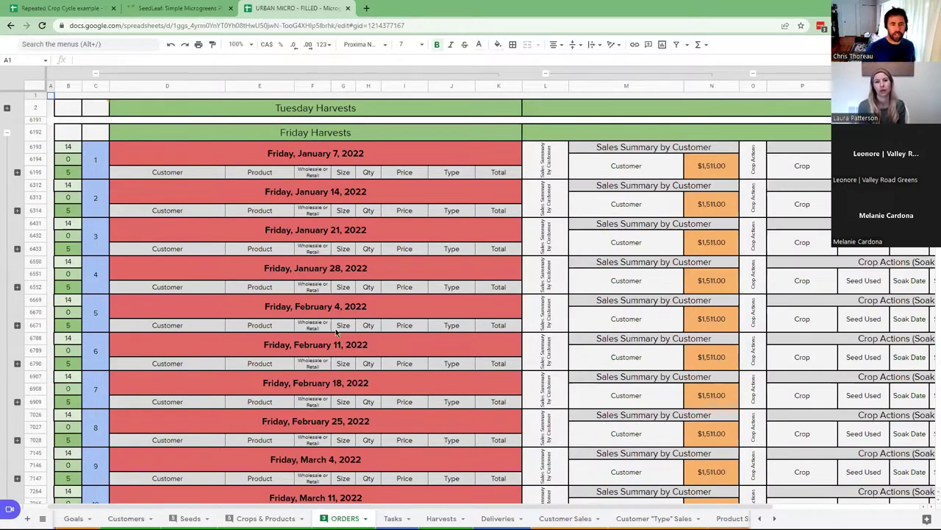
pyautogui.scroll(-3, 336, 332)
pyautogui.scroll(-4, 337, 333)
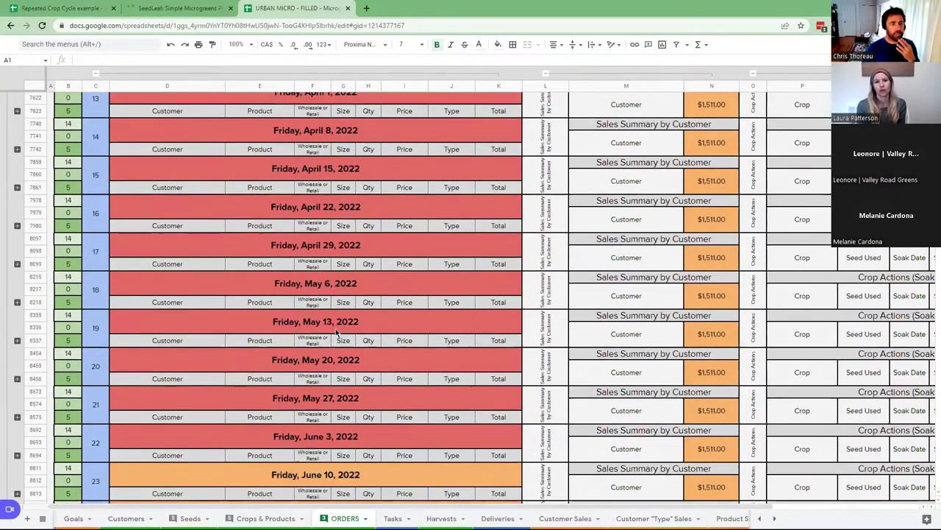
pyautogui.scroll(-3, 337, 333)
pyautogui.scroll(-4, 337, 332)
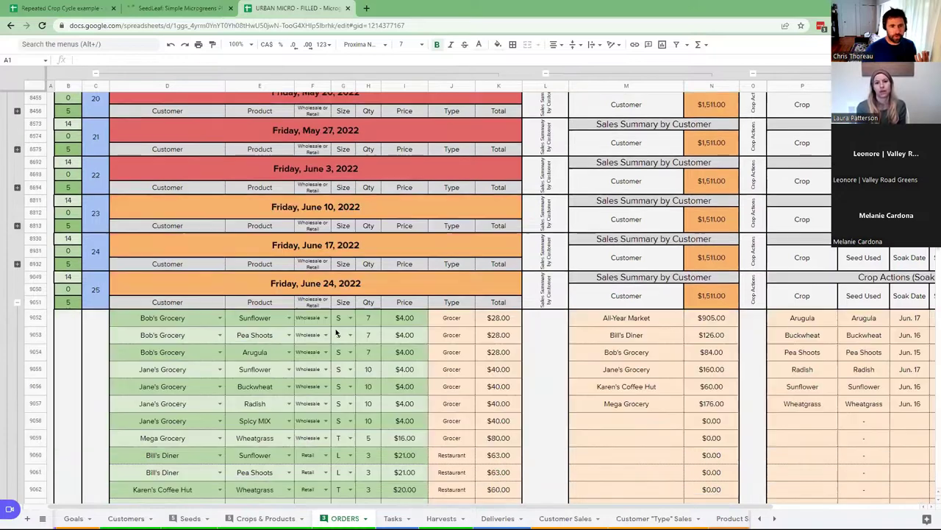
# Bring the full list of Friday, June 24, 2022 order lines into view and select that block's date heading.
pyautogui.scroll(-3, 337, 333)
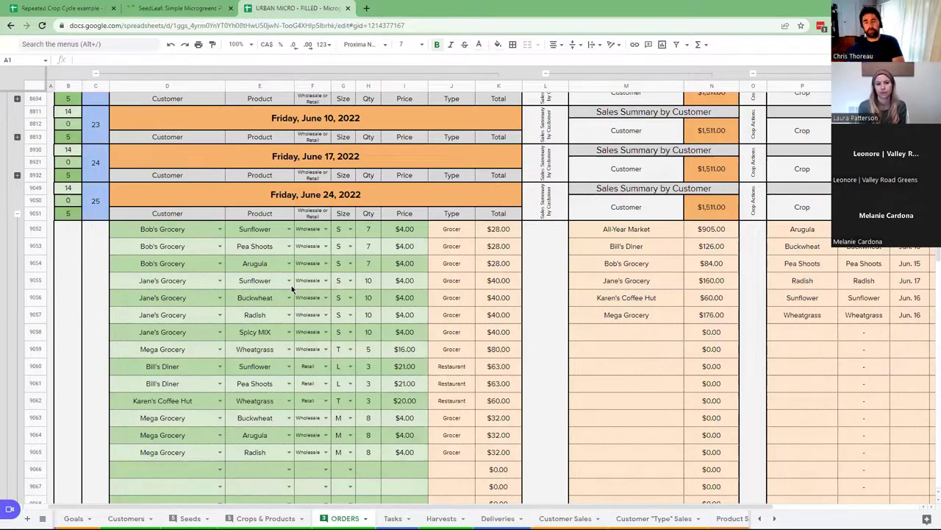
pyautogui.scroll(-2, 292, 289)
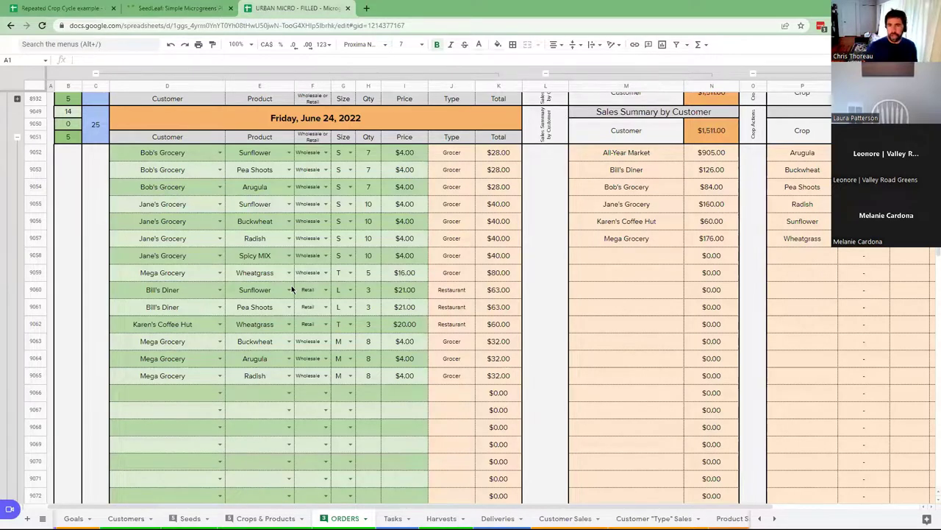
pyautogui.doubleClick(292, 289)
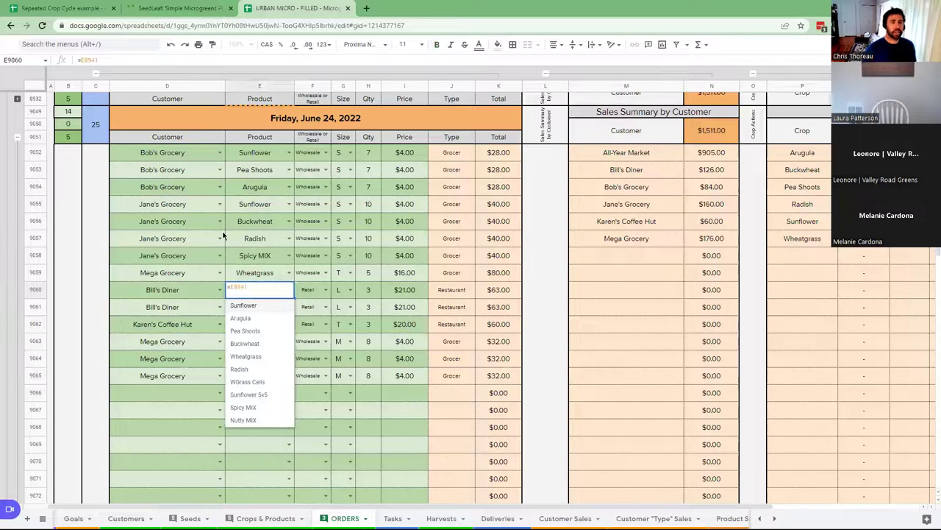
pyautogui.press('Escape')
pyautogui.click(397, 123)
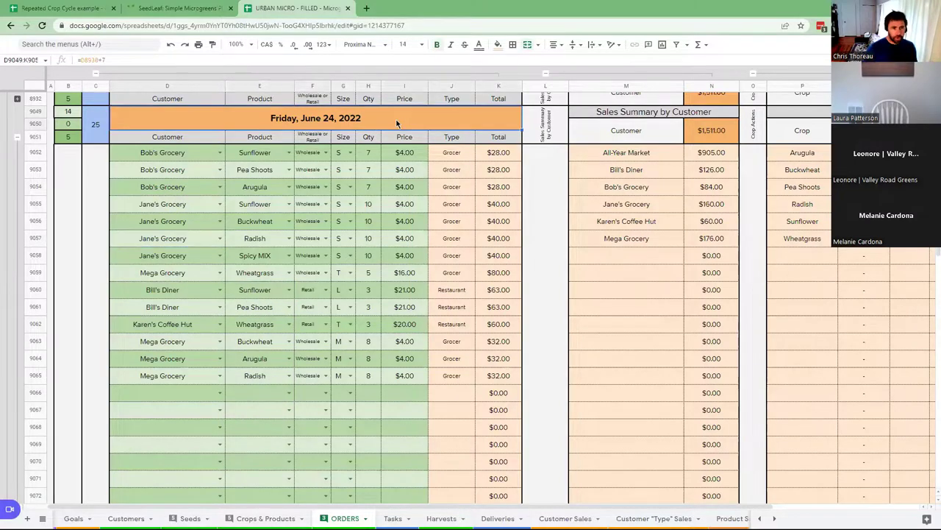
# Go through the first June 24 order line from customer and product to wholesale or retail, size, quantity and price.
pyautogui.click(184, 155)
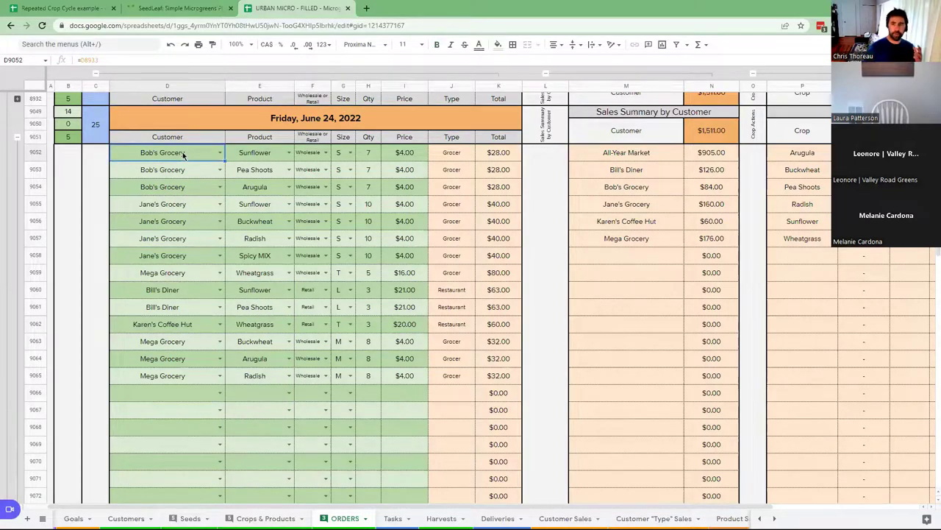
pyautogui.click(252, 153)
pyautogui.click(321, 153)
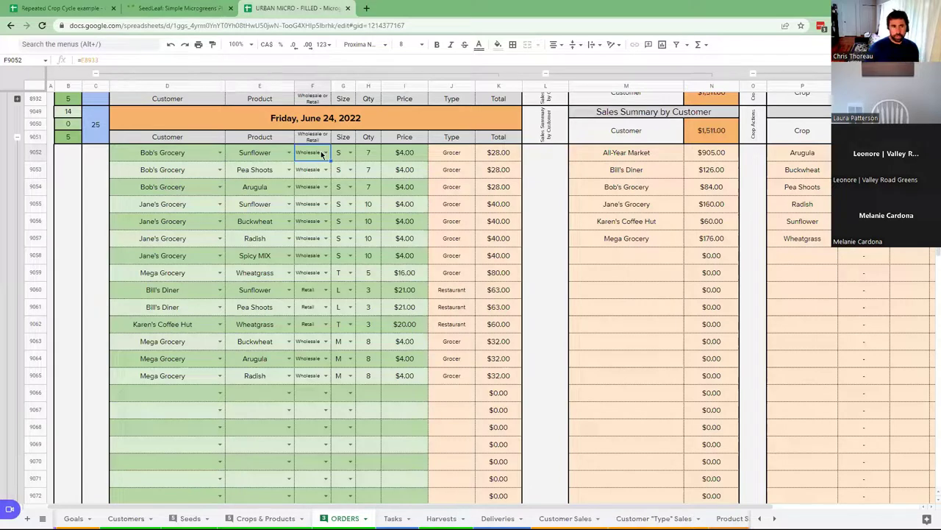
pyautogui.click(341, 155)
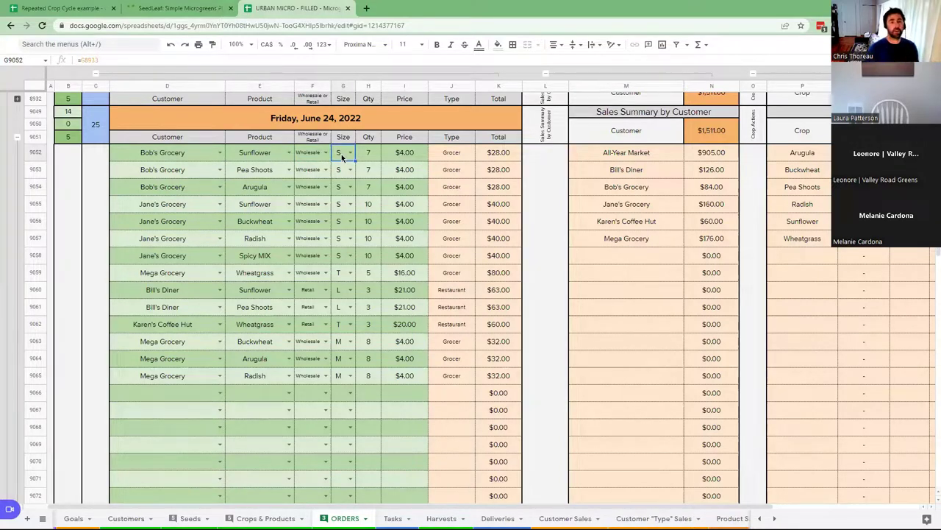
pyautogui.click(368, 157)
pyautogui.click(413, 156)
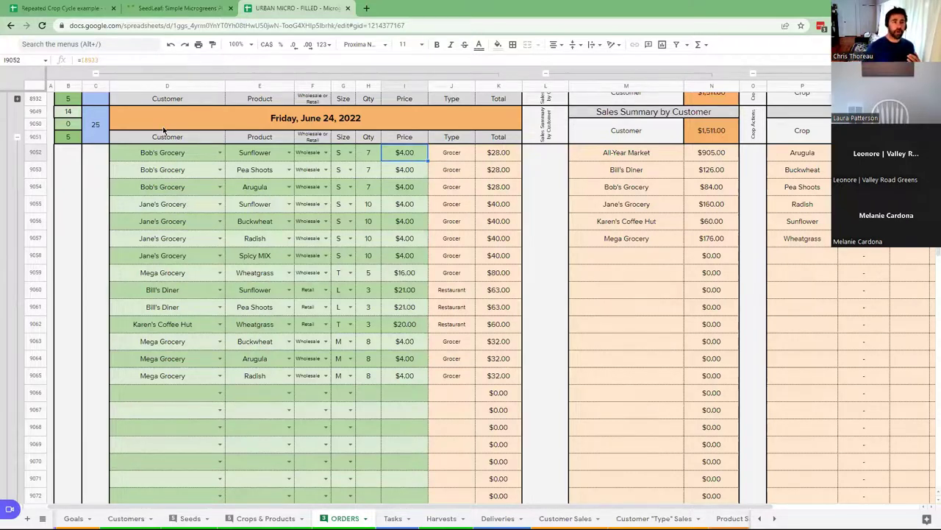
# Inspect the customer type and total formulas of the first June 24 order line, starting from its customer.
pyautogui.click(168, 154)
pyautogui.click(446, 153)
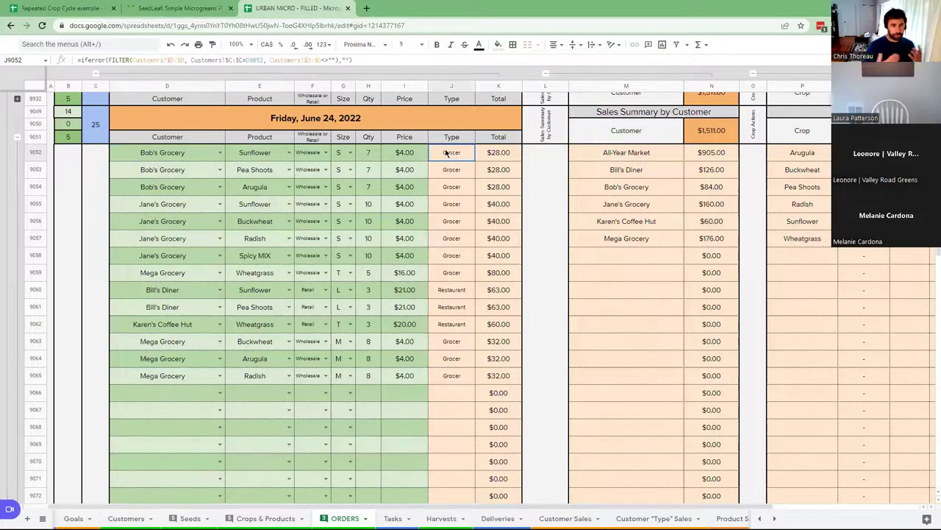
pyautogui.click(505, 157)
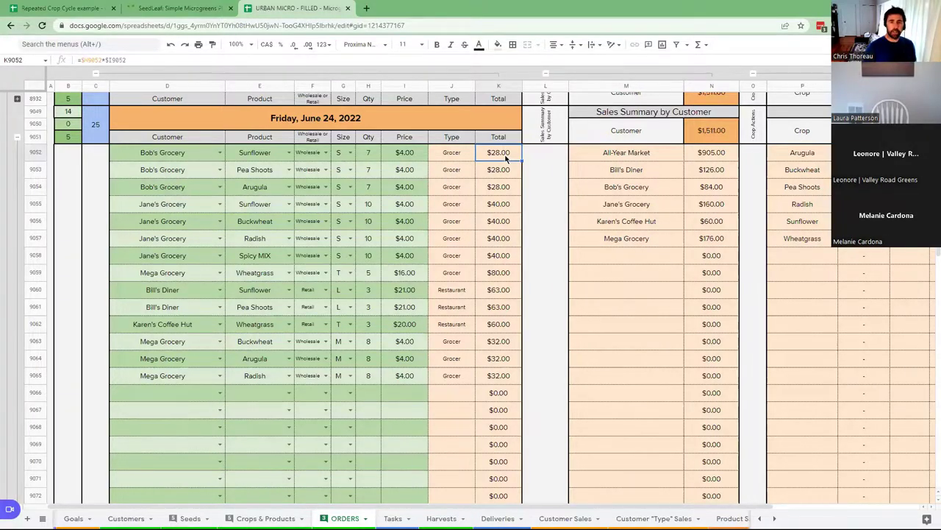
# Review the June 24 Sales Summary by Customer, from the individual customer amounts to the overall total.
pyautogui.hscroll(3, 505, 157)
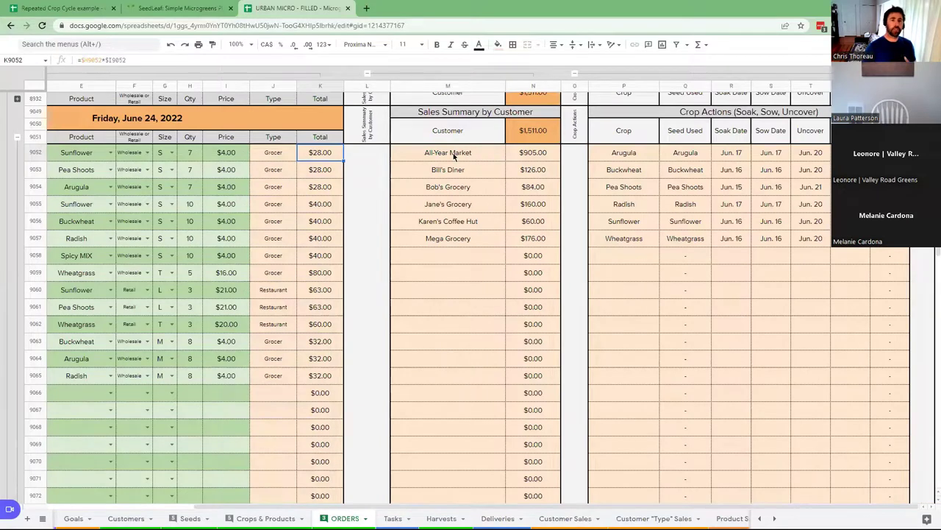
pyautogui.moveTo(541, 240); pyautogui.dragTo(464, 156)
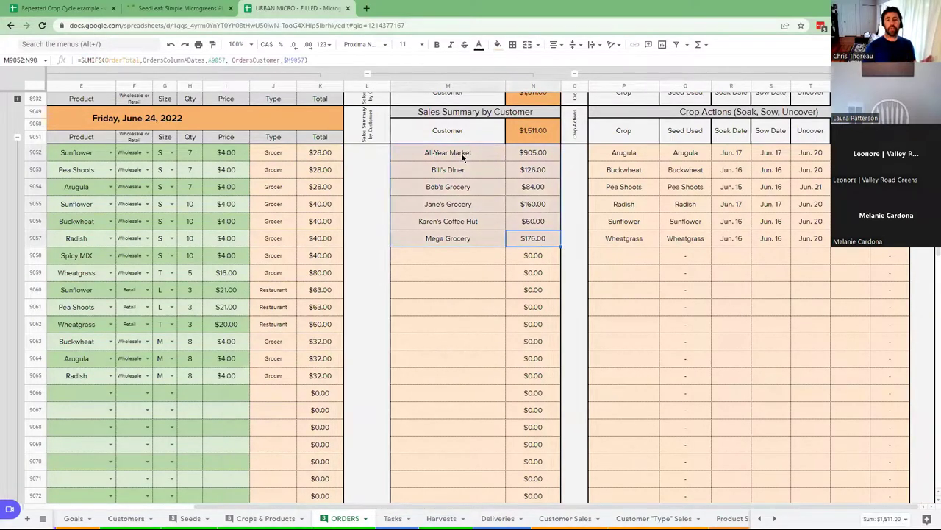
pyautogui.click(463, 155)
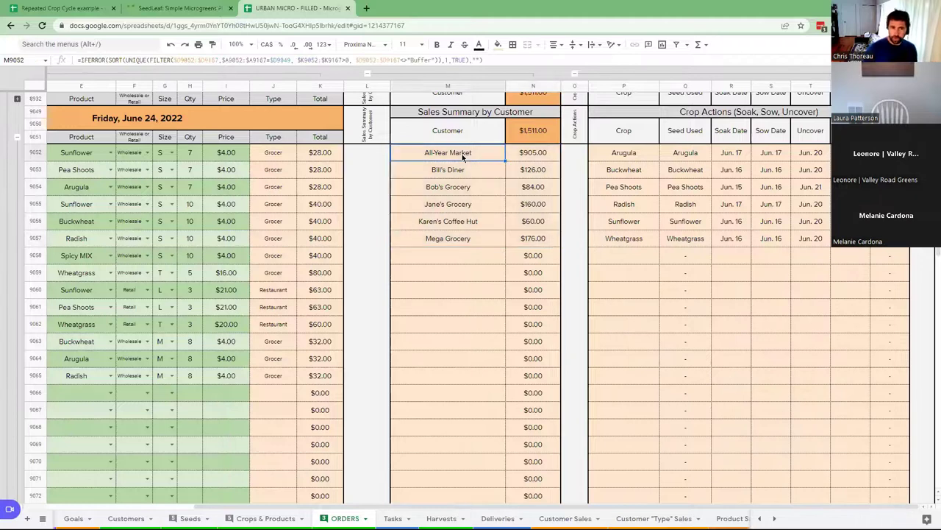
pyautogui.click(542, 126)
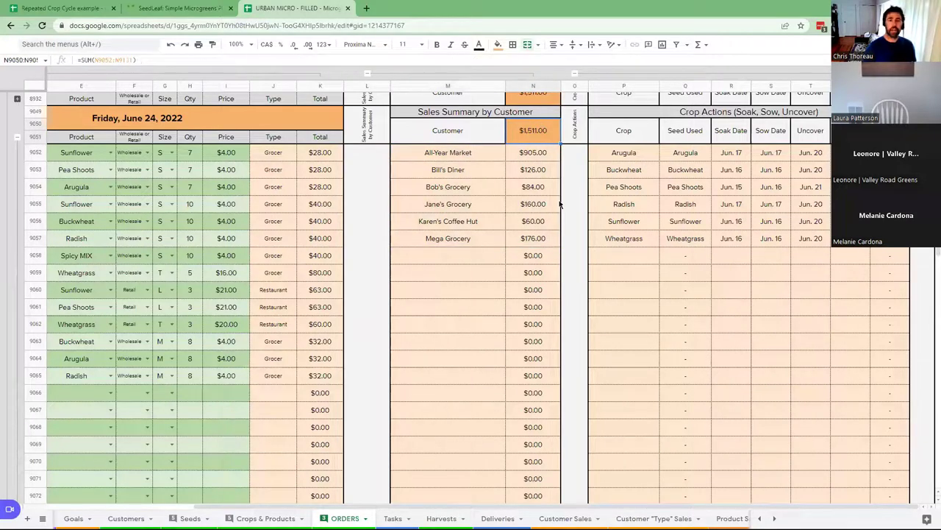
# Inspect the Arugula row of the June 24 Crop Actions table, including the formulas in the two columns after Uncover.
pyautogui.click(631, 152)
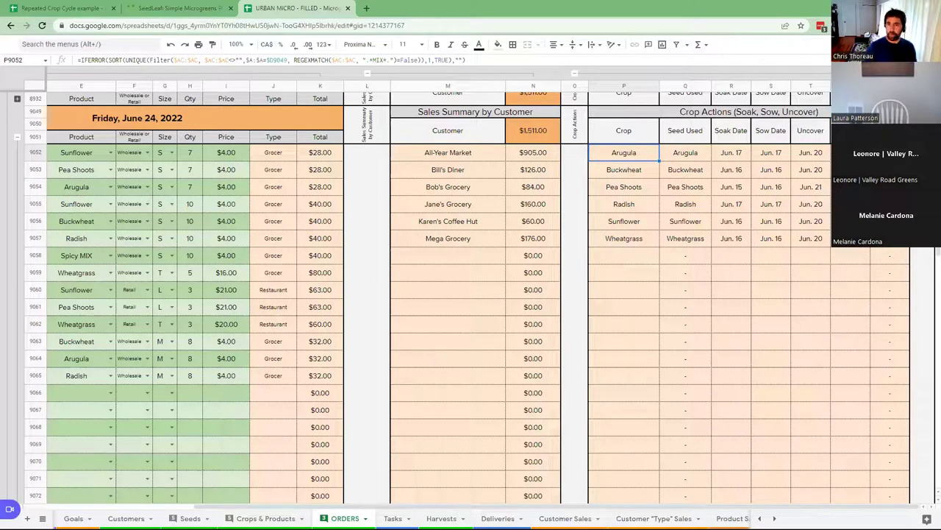
pyautogui.click(846, 152)
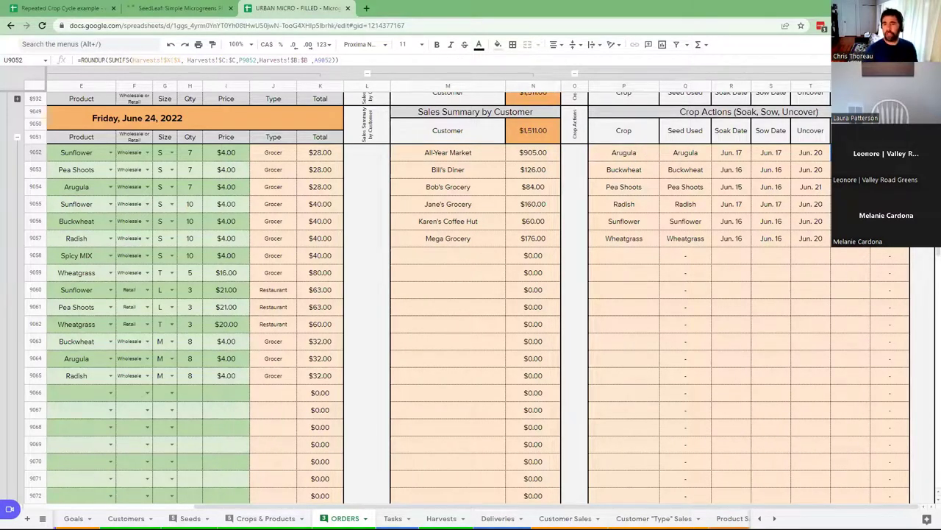
pyautogui.press('Right')
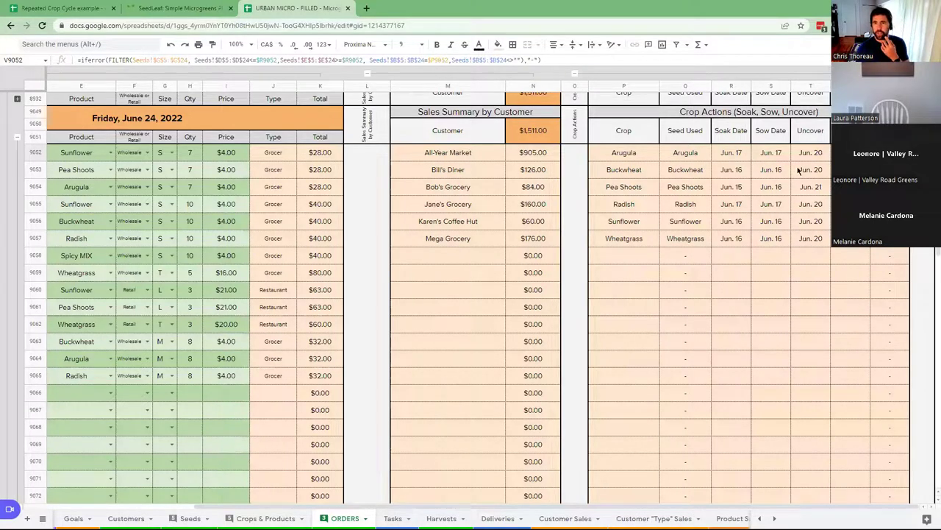
# Examine the soak dates from Arugula to Wheatgrass in the Crop Actions table, plus the Sunflower sow date.
pyautogui.click(739, 159)
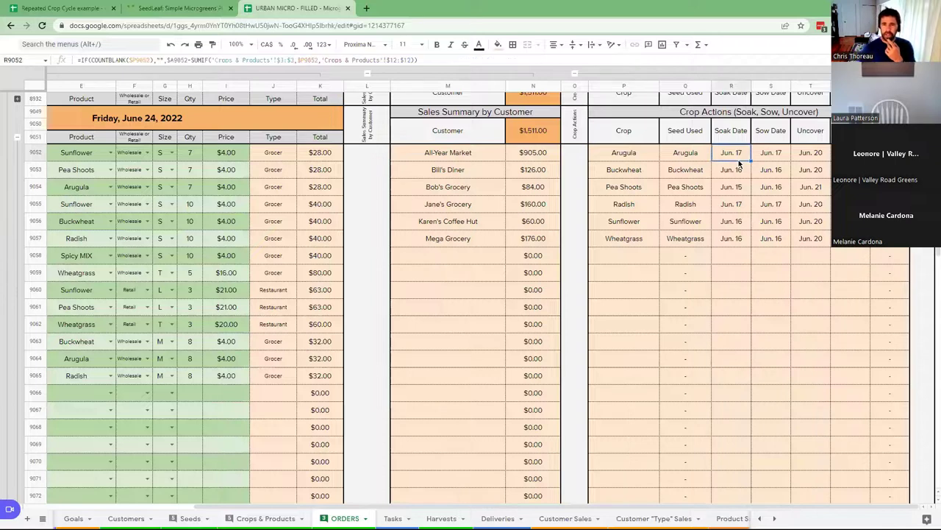
pyautogui.press('Down')
pyautogui.press('Down')
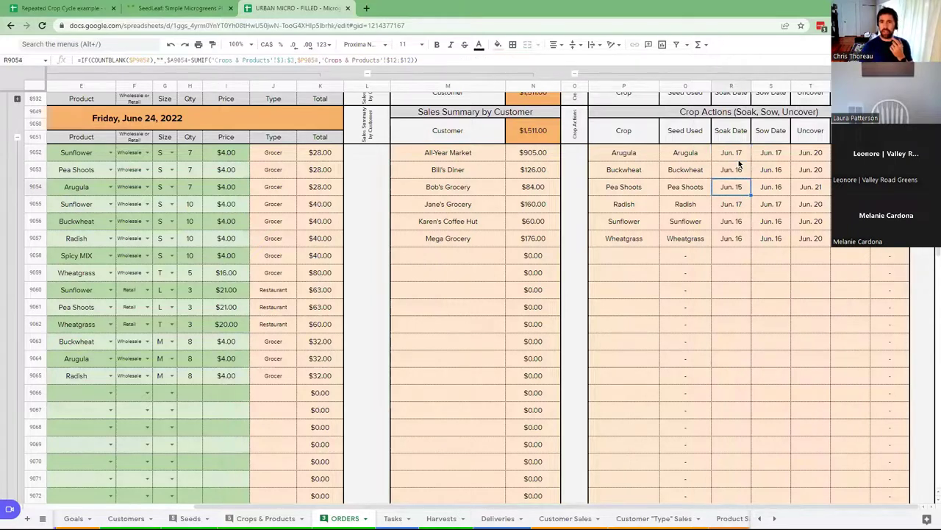
pyautogui.press('Down')
pyautogui.press('Down')
pyautogui.press('Down')
pyautogui.click(740, 163)
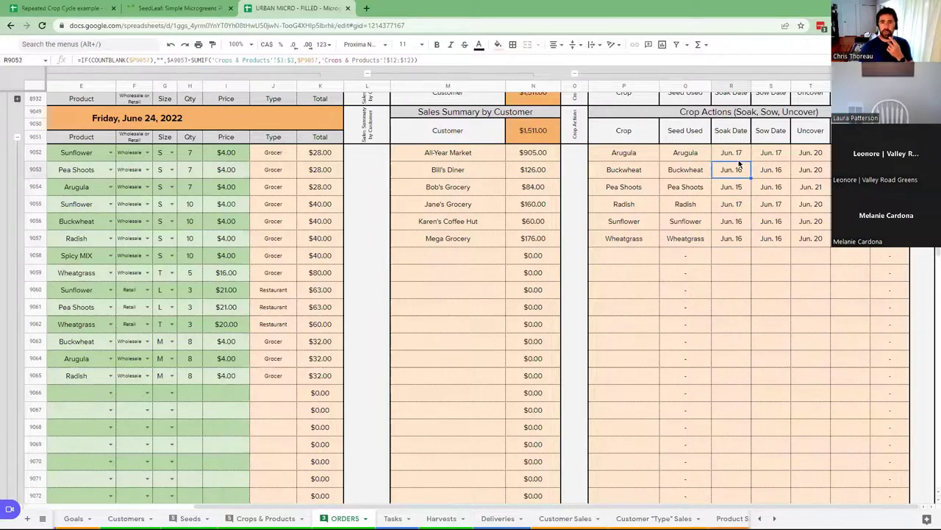
pyautogui.press('Up')
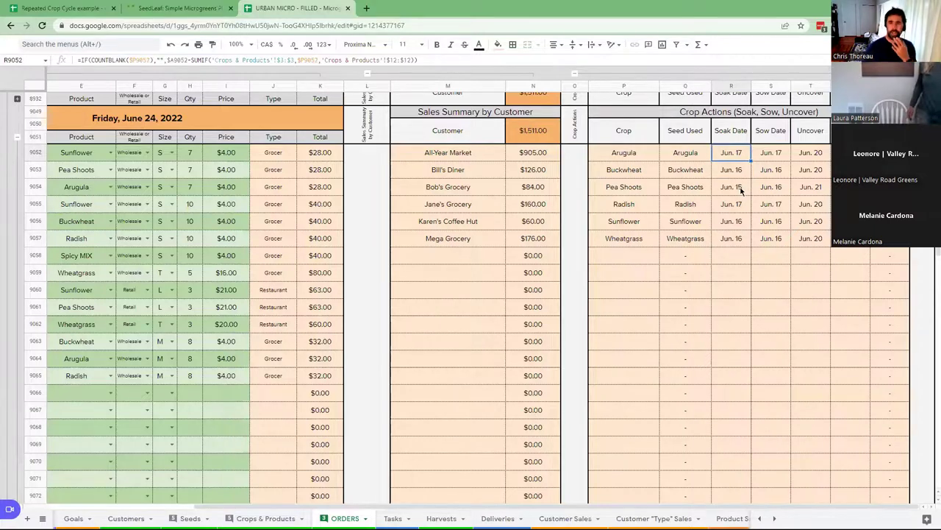
pyautogui.click(733, 194)
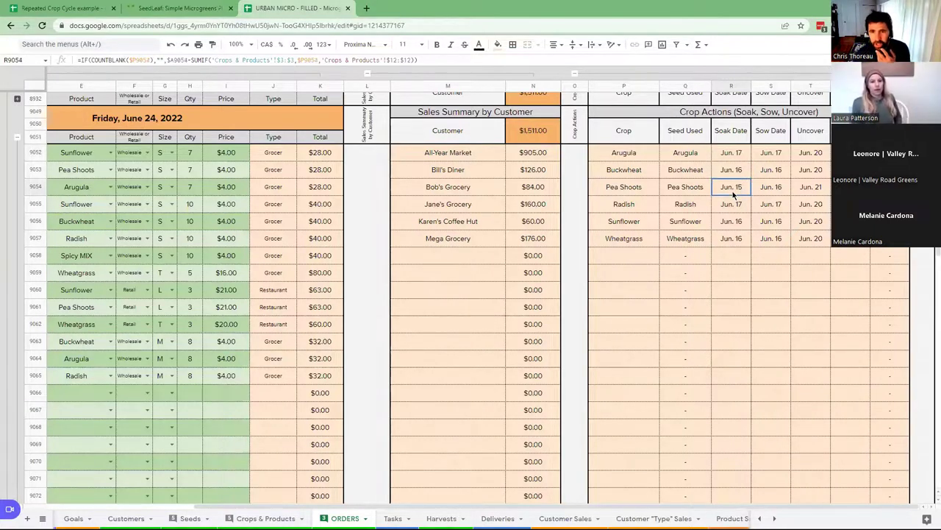
pyautogui.click(774, 223)
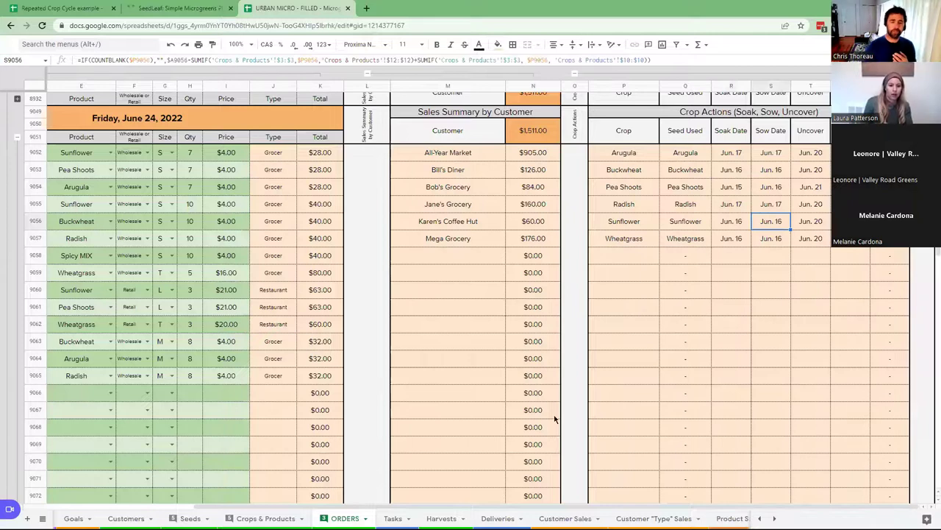
# Open the Tasks sheet and expand the Day 1 Monday task list.
pyautogui.hotkey('ctrl', 'shift', 'pagedown')
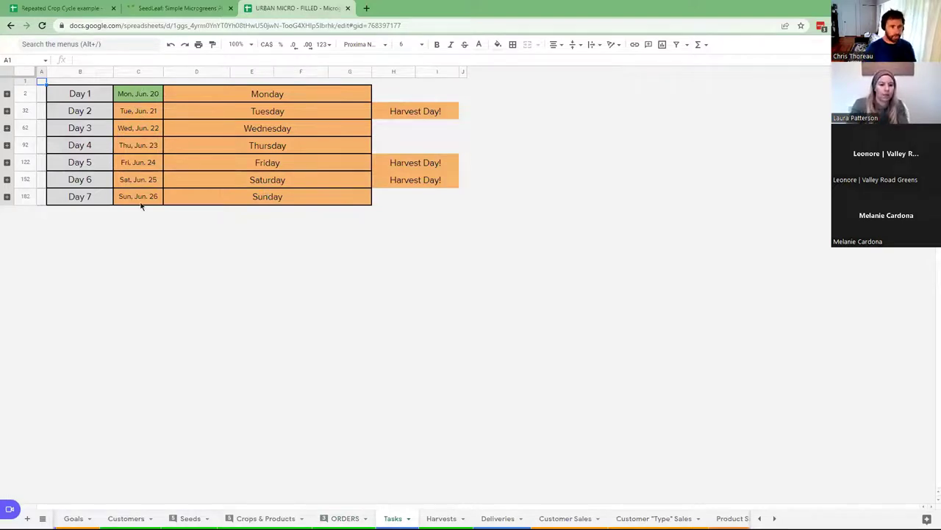
pyautogui.rightClick(9, 107)
pyautogui.click(41, 145)
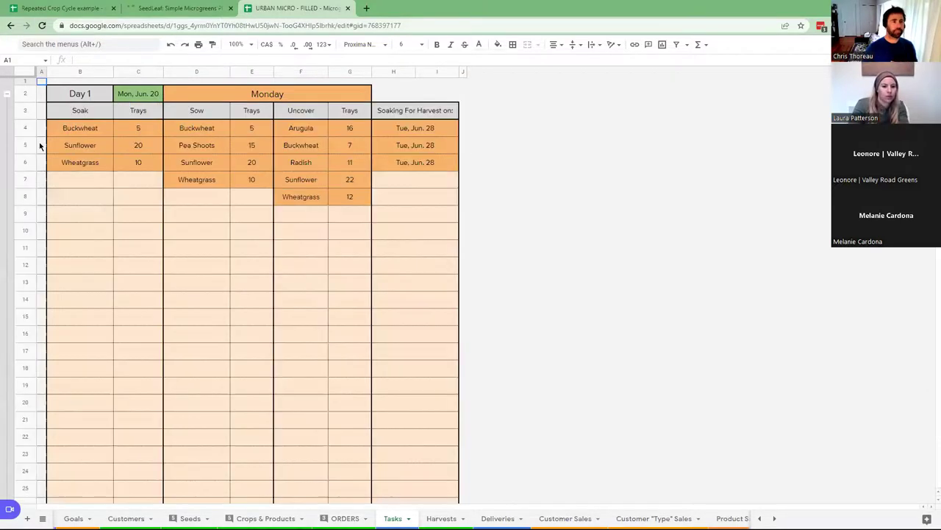
# Inspect Monday's soak tasks: the Buckwheat entry, the Sunflower tray count and the first Soaking For Harvest on date.
pyautogui.click(76, 135)
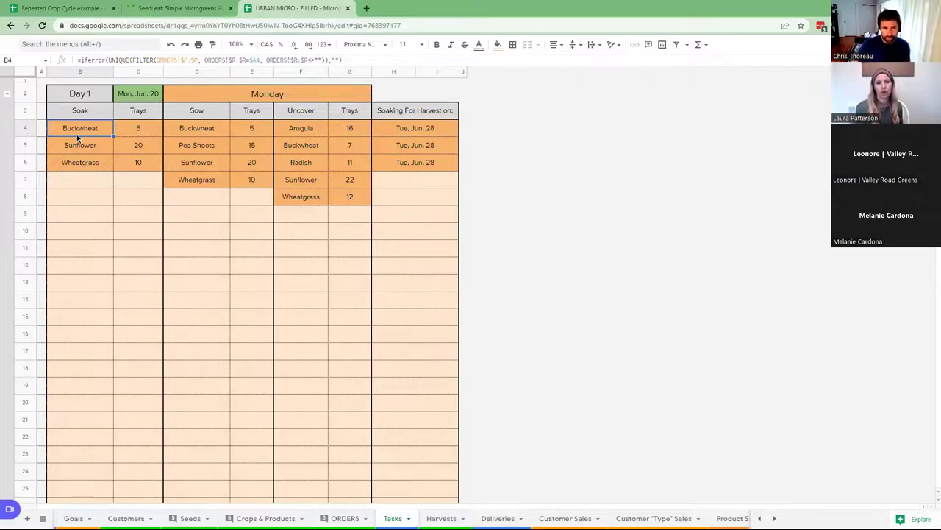
pyautogui.click(130, 148)
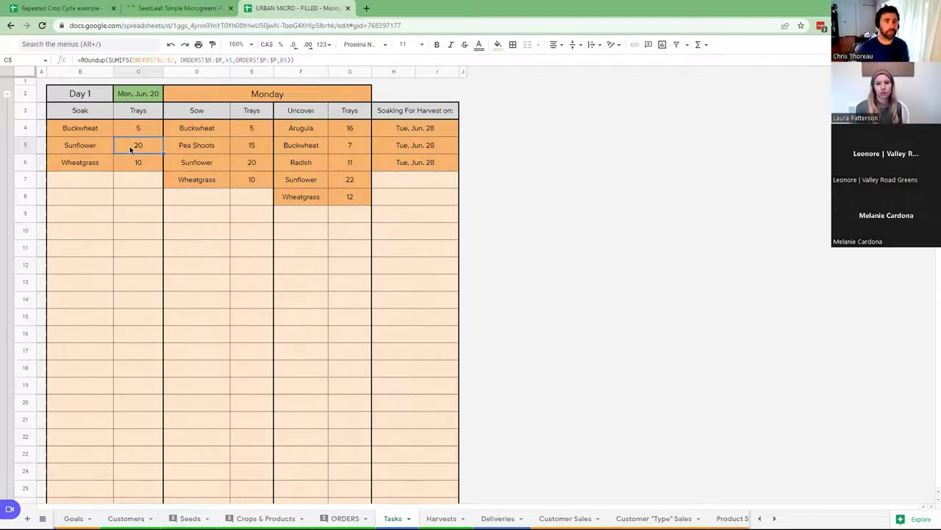
pyautogui.click(410, 127)
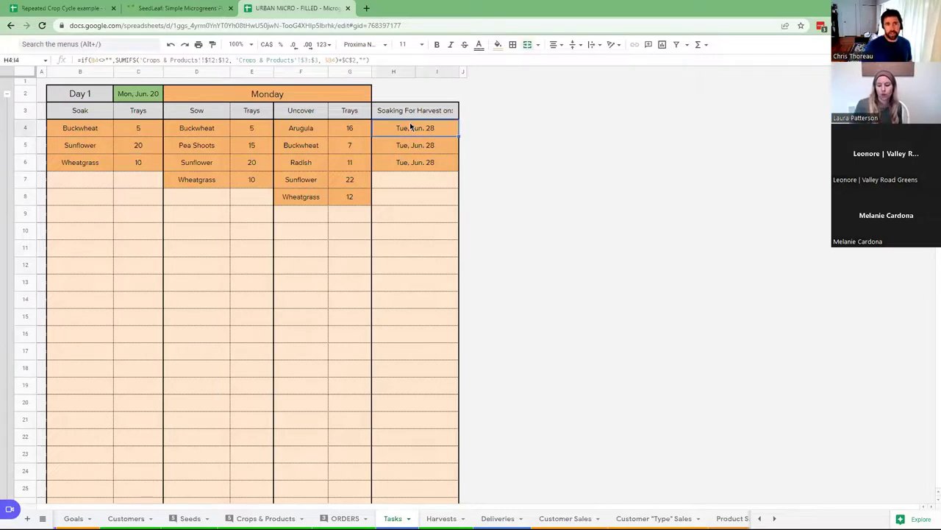
# Step across Monday's first task row between the harvest date and soak trays, covering the sow and uncover entries.
pyautogui.press('Down')
pyautogui.press('Up')
pyautogui.press('Left')
pyautogui.press('Left')
pyautogui.press('Left')
pyautogui.press('Left')
pyautogui.press('Left')
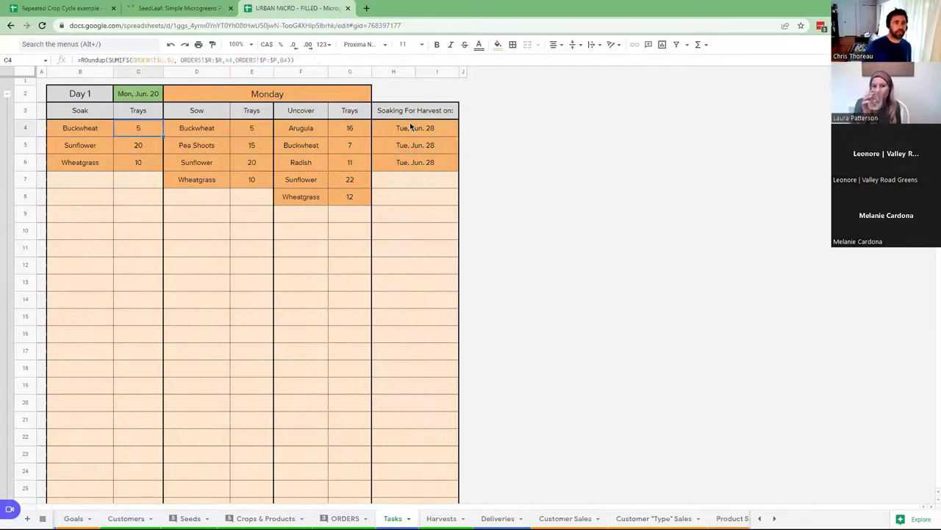
pyautogui.press('Right')
pyautogui.press('Right')
pyautogui.press('Right')
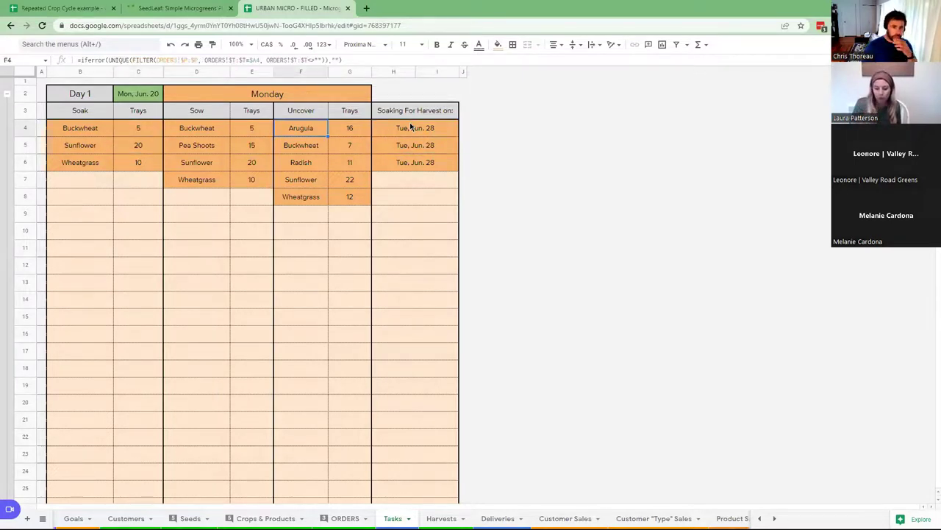
pyautogui.press('Right')
pyautogui.press('Right')
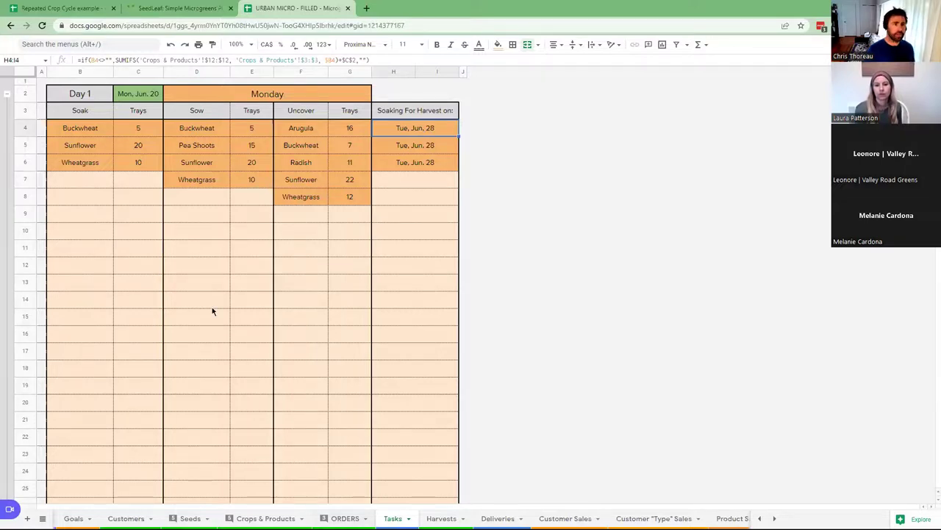
# Return to the ORDERS sheet, collapse Friday Harvests, and expand Tuesday Harvests to browse its weekly 2022 dates.
pyautogui.hotkey('ctrl', 'shift', 'pageup')
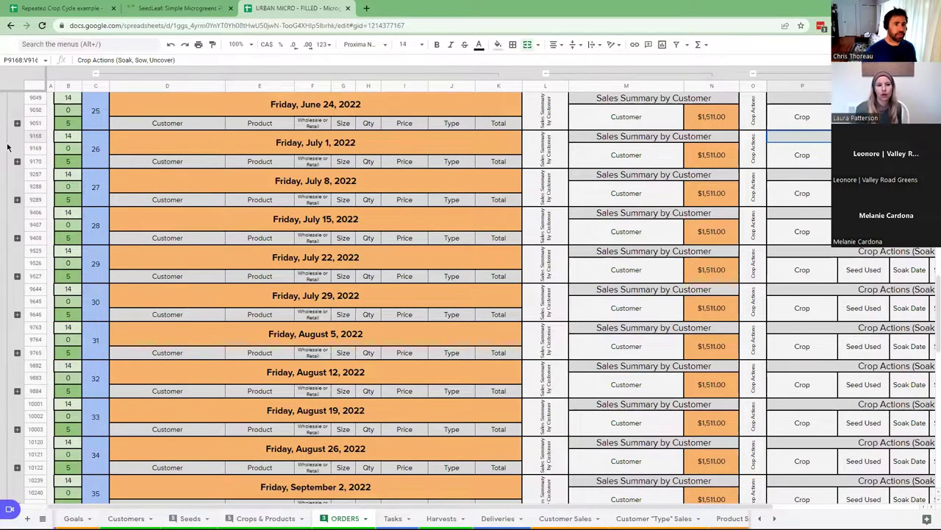
pyautogui.click(8, 147)
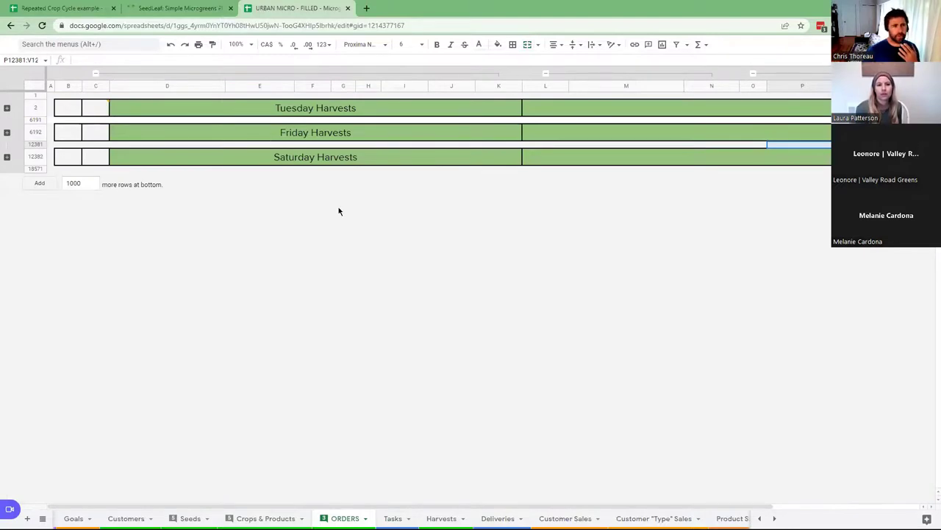
pyautogui.click(8, 108)
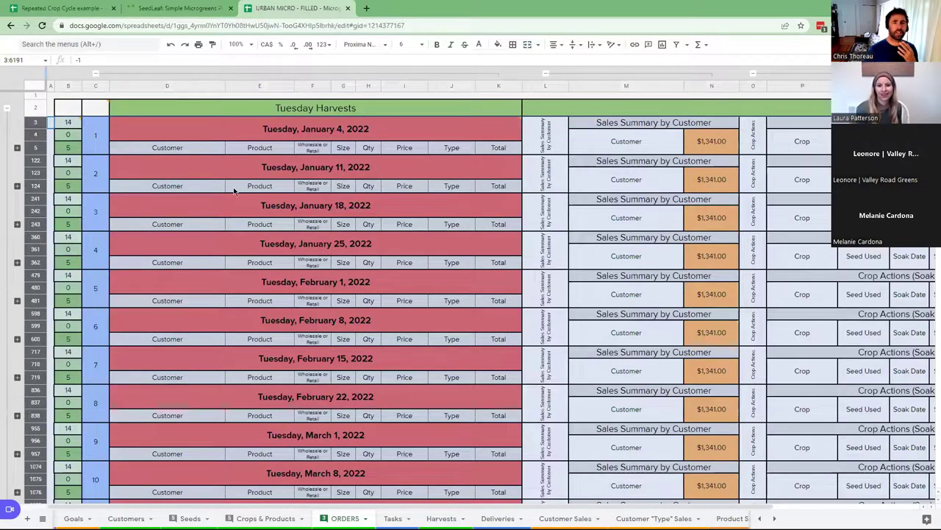
pyautogui.scroll(-1, 233, 187)
pyautogui.scroll(-15, 233, 187)
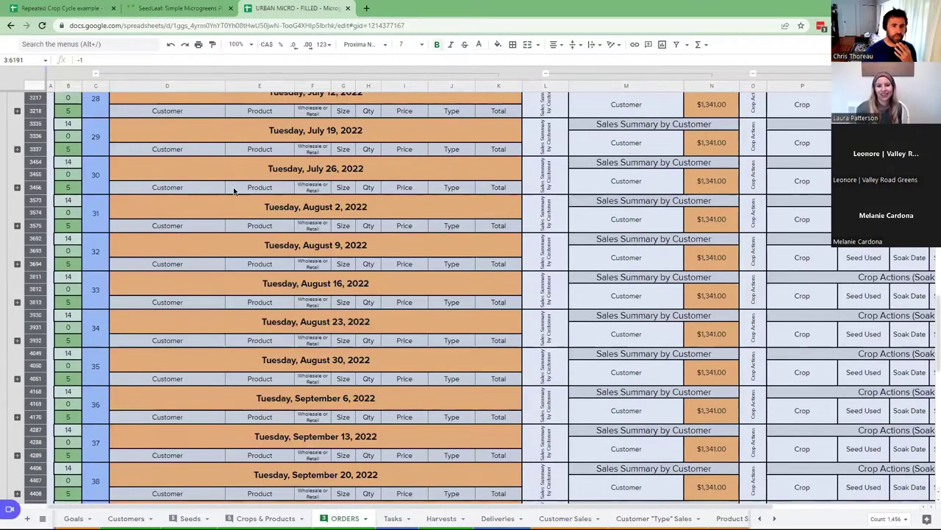
# Find the Tuesday, June 28, 2022 harvest in the ORDERS sheet and expand its order list.
pyautogui.scroll(-3, 233, 187)
pyautogui.scroll(9, 234, 187)
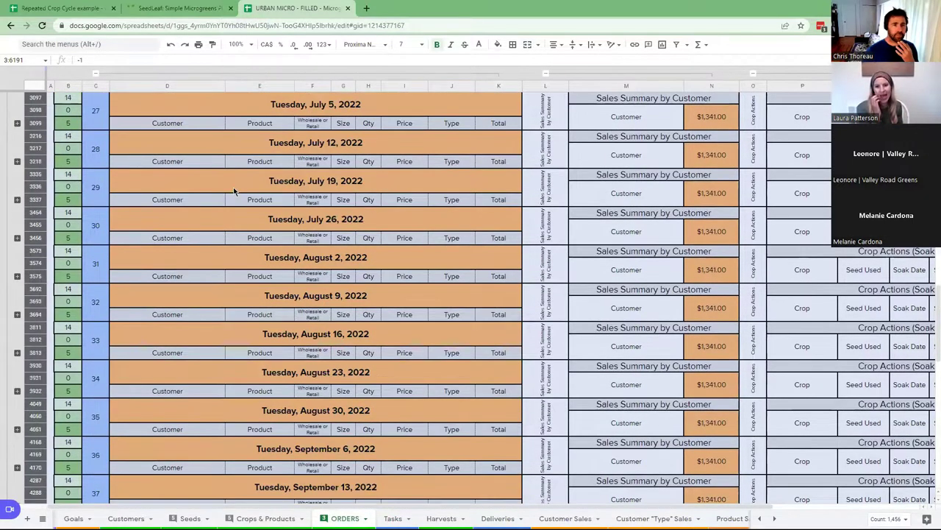
pyautogui.scroll(1, 34, 239)
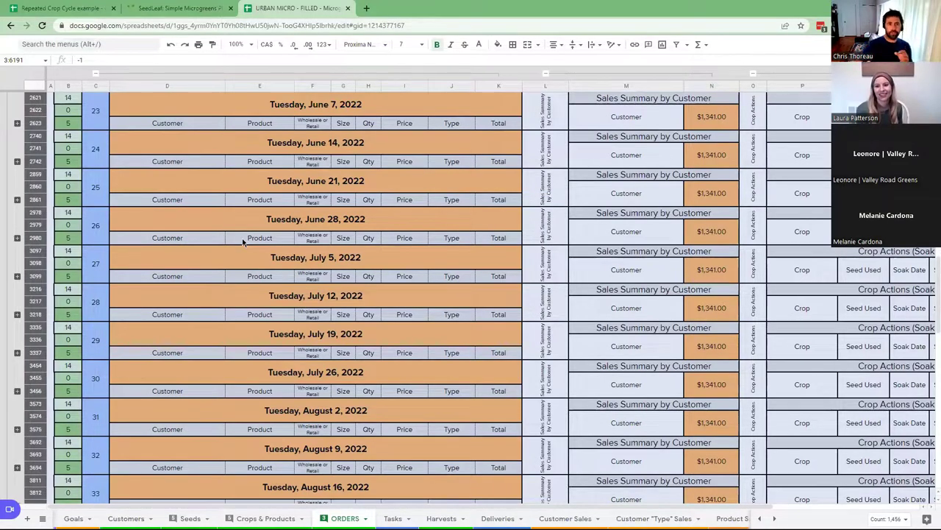
pyautogui.click(17, 239)
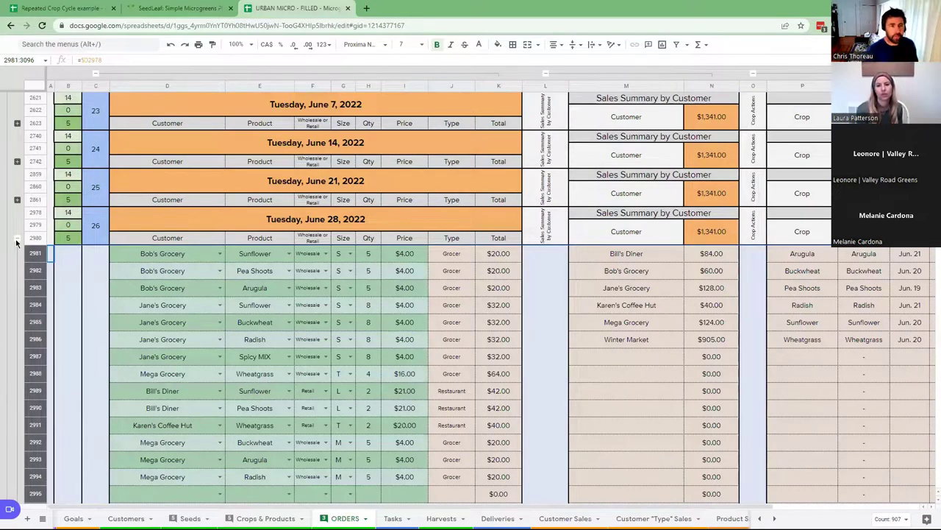
pyautogui.scroll(-1, 211, 309)
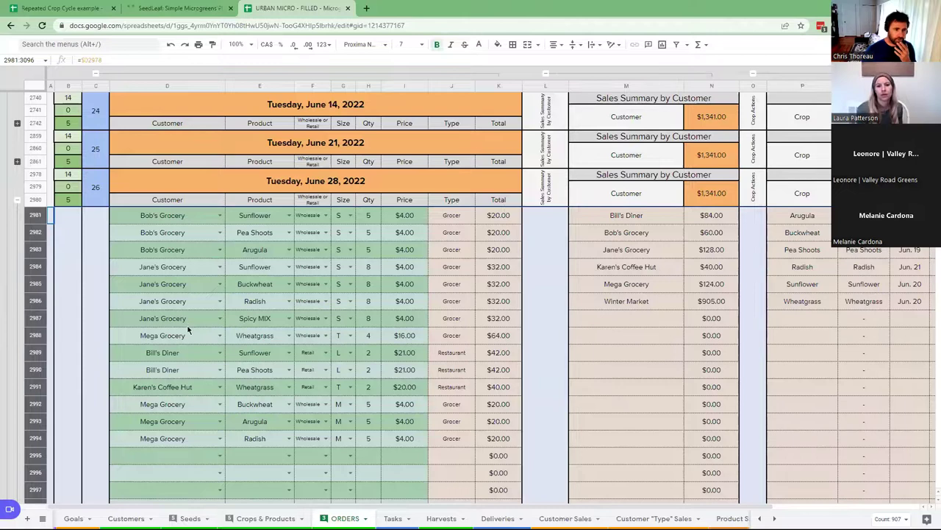
# In the first empty June 28 order row, choose Kate' Cafe as the customer and Sunflower 5x5 as the product.
pyautogui.click(191, 458)
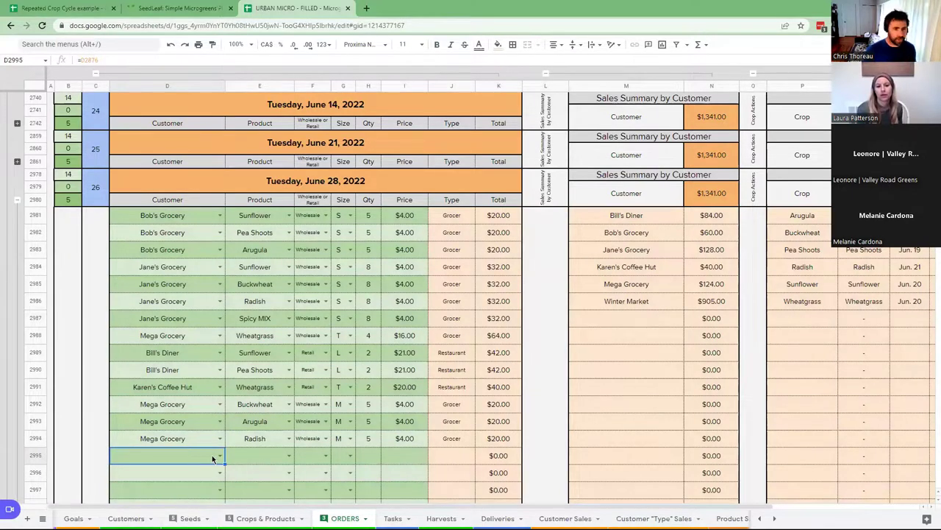
pyautogui.click(220, 455)
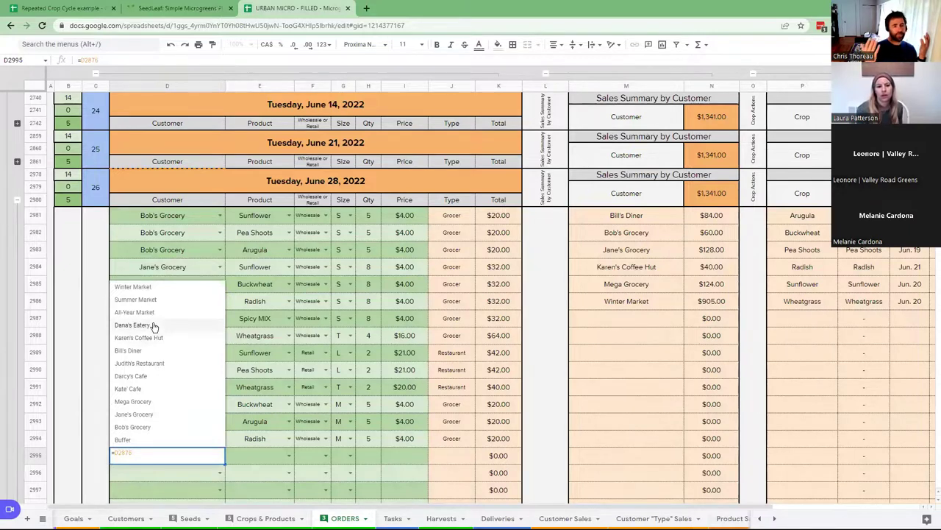
pyautogui.click(157, 390)
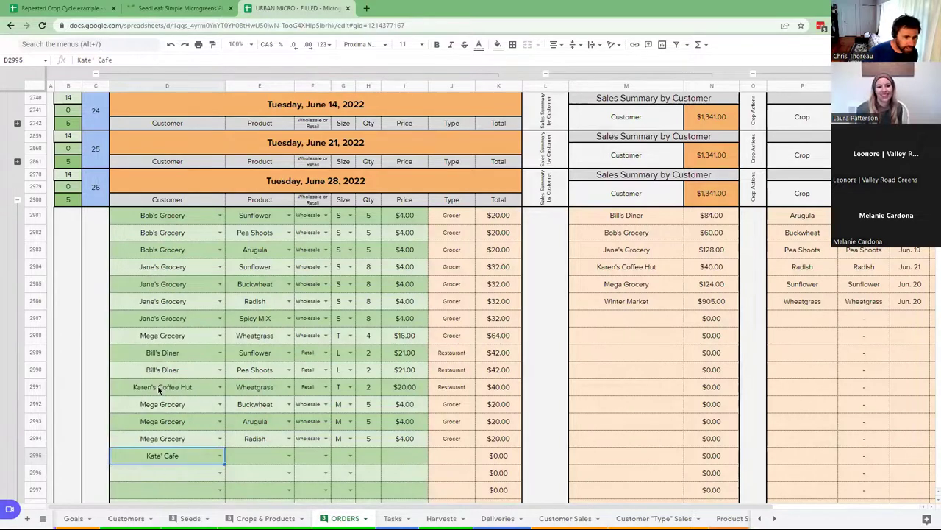
pyautogui.click(289, 457)
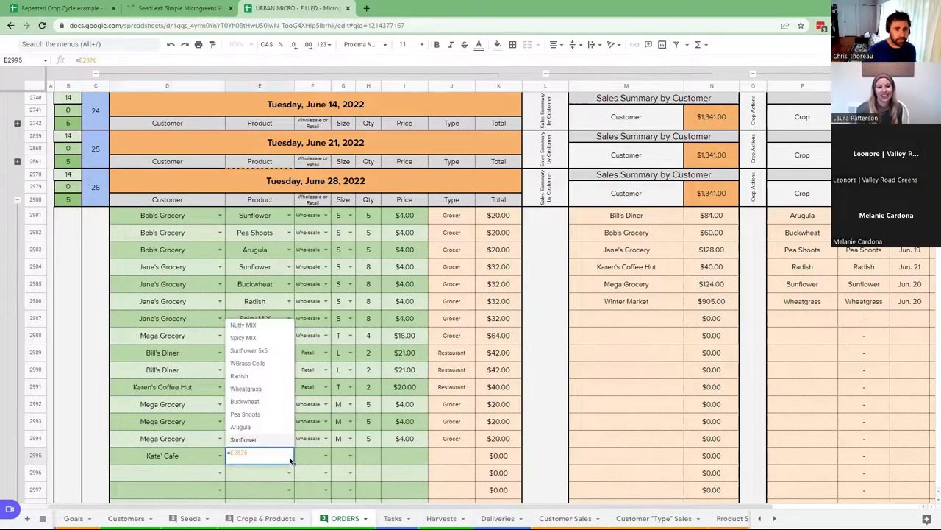
pyautogui.click(254, 351)
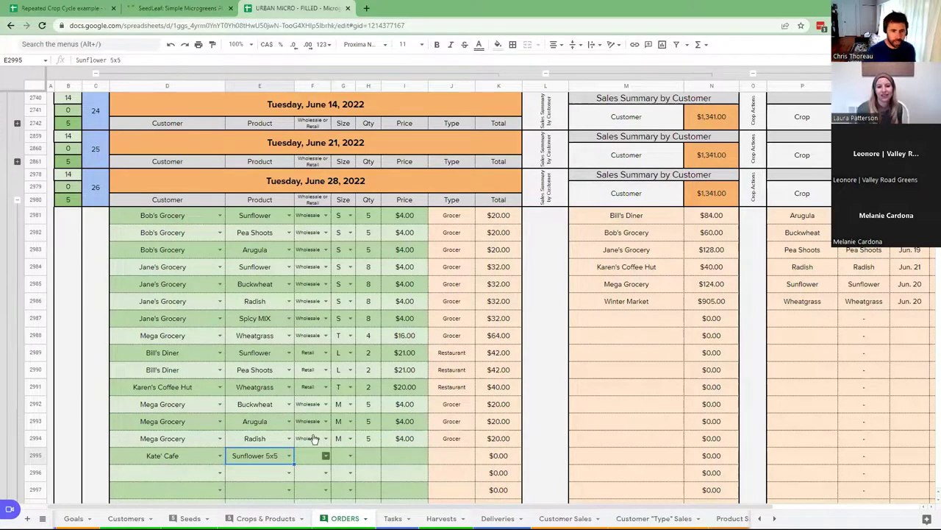
# Set the Kate' Cafe order to Wholesale with size T.
pyautogui.click(325, 455)
pyautogui.click(337, 446)
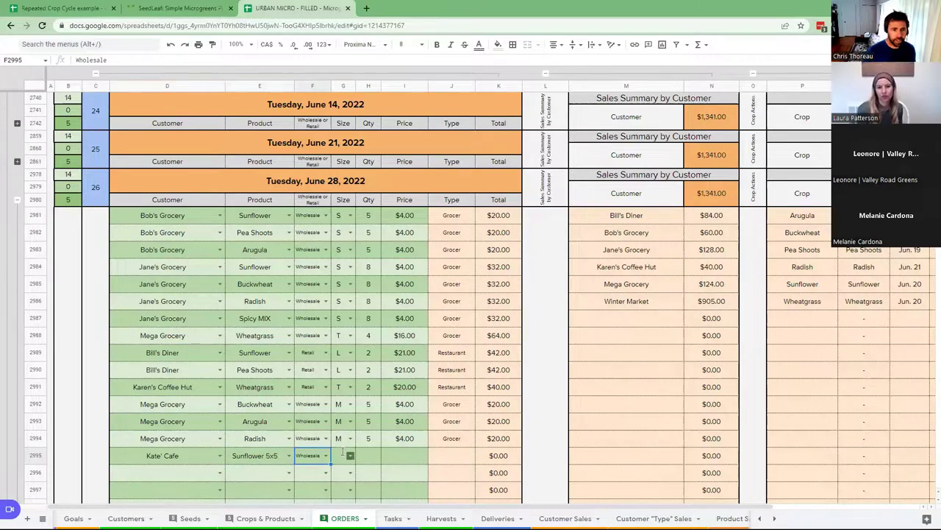
pyautogui.click(351, 456)
pyautogui.click(343, 409)
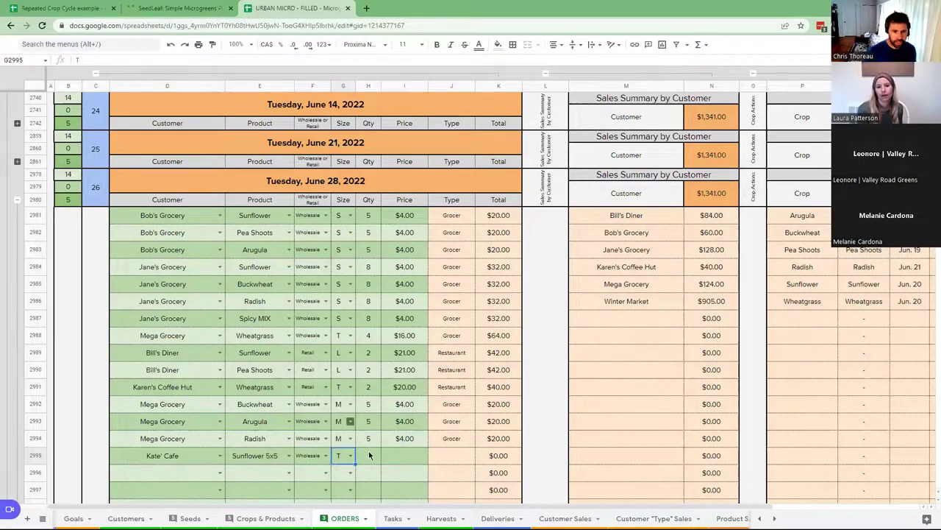
# Enter a quantity of 25 and a price of 5 for the Kate' Cafe order.
pyautogui.click(368, 453)
pyautogui.write('25')
pyautogui.click(396, 457)
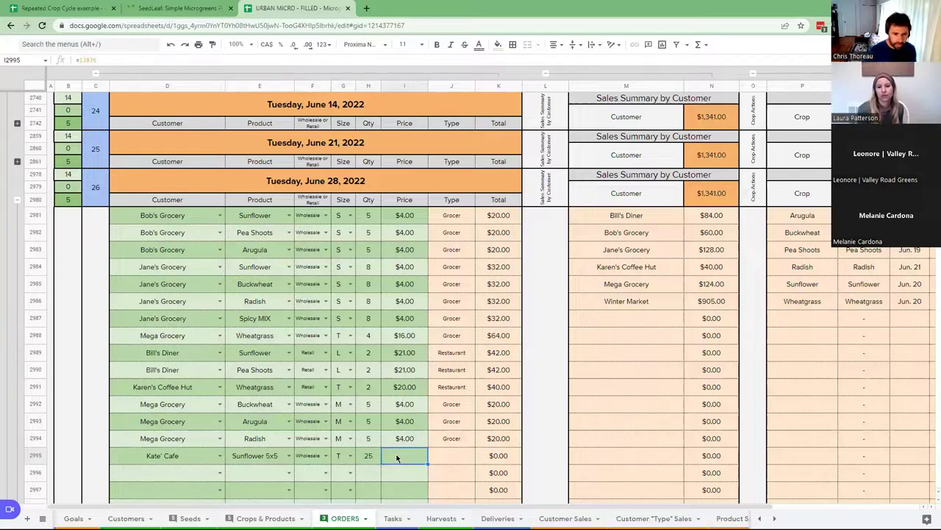
pyautogui.write('5')
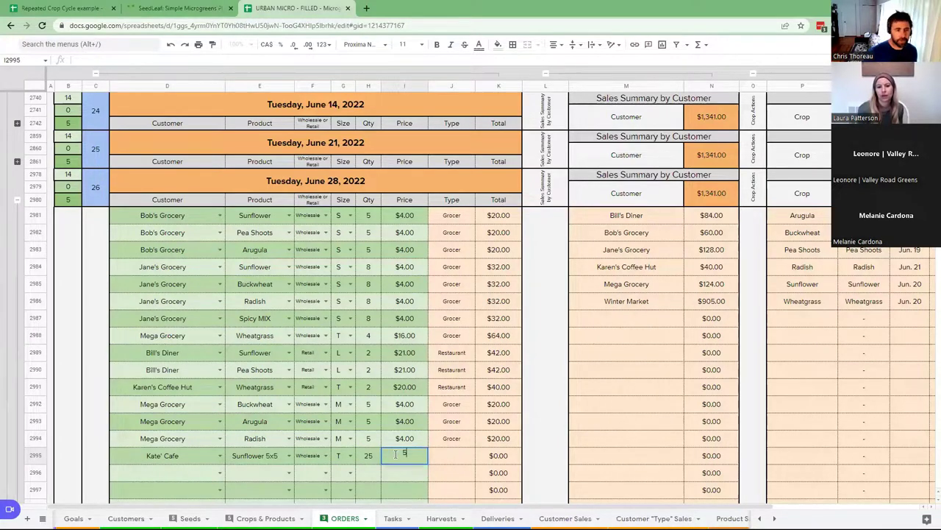
pyautogui.press('Return')
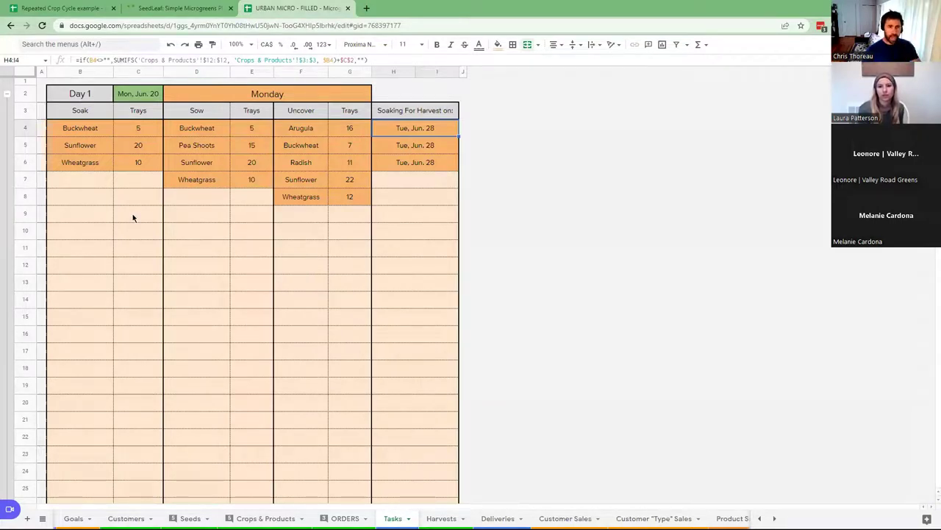
# Review the Tasks sheet day by day, collapsing Day 1 Monday through Day 6 Saturday until only Sunday's list remains expanded.
pyautogui.click(8, 172)
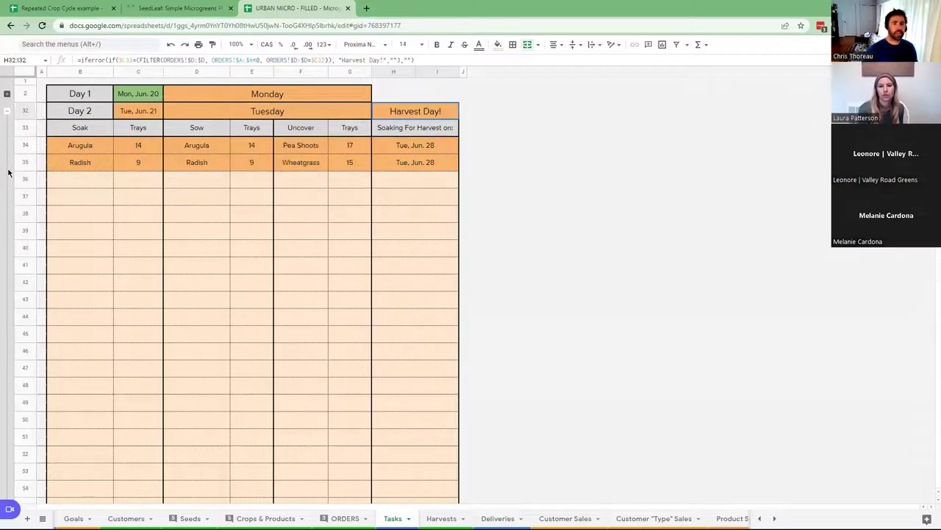
pyautogui.click(4, 223)
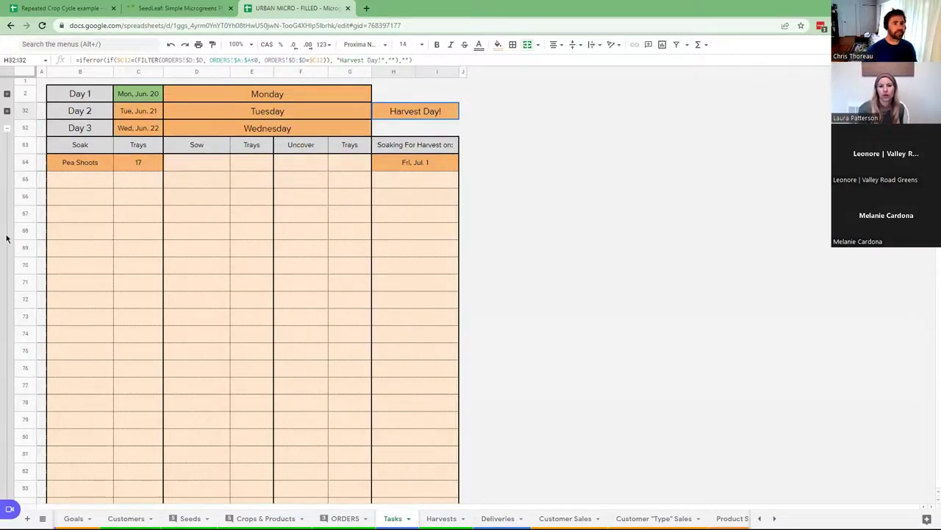
pyautogui.click(6, 237)
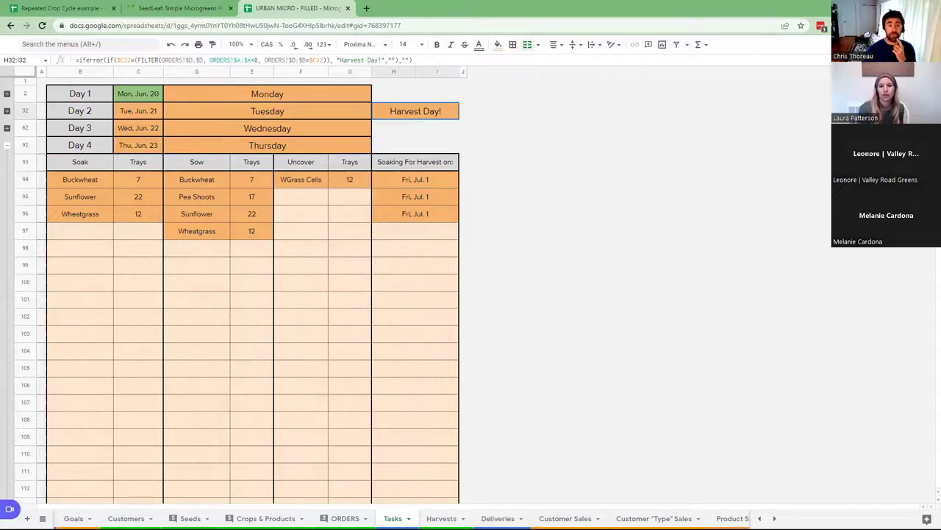
pyautogui.click(6, 199)
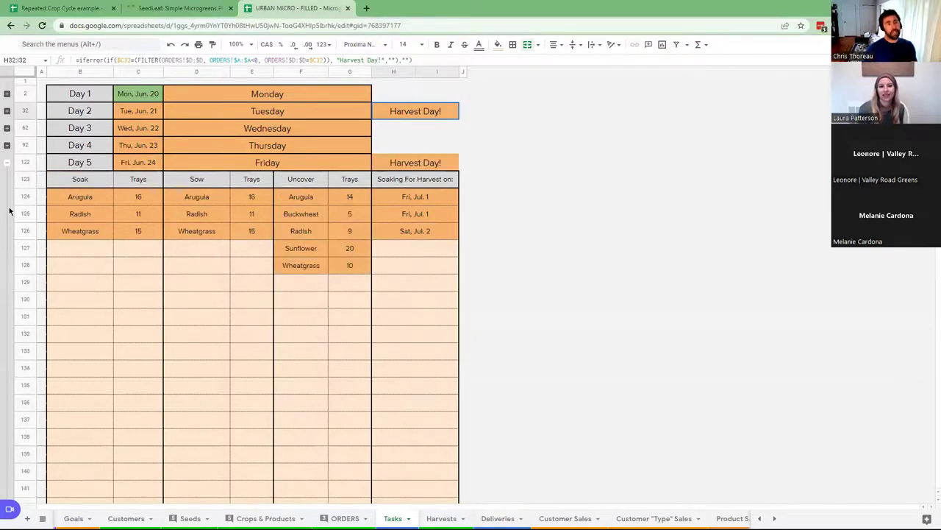
pyautogui.click(10, 209)
pyautogui.click(7, 179)
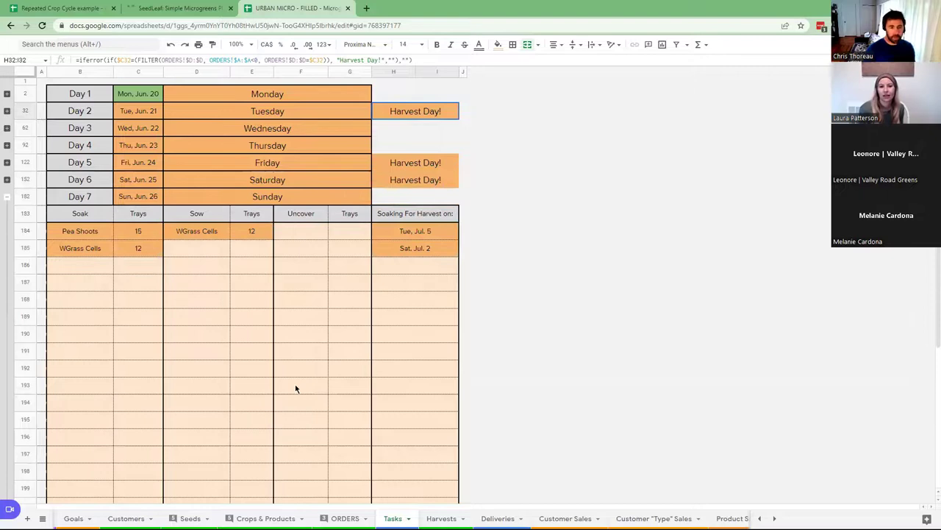
# Compare the June 28 orders in the ORDERS sheet with the Tasks sheet, and collapse the Day 7 Sunday task list.
pyautogui.click(342, 516)
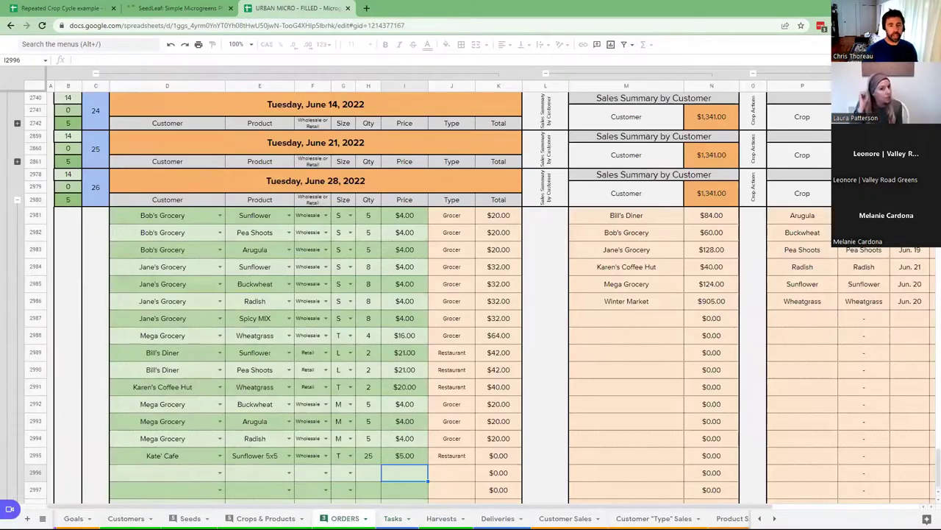
pyautogui.hotkey('ctrl', 'shift', 'pagedown')
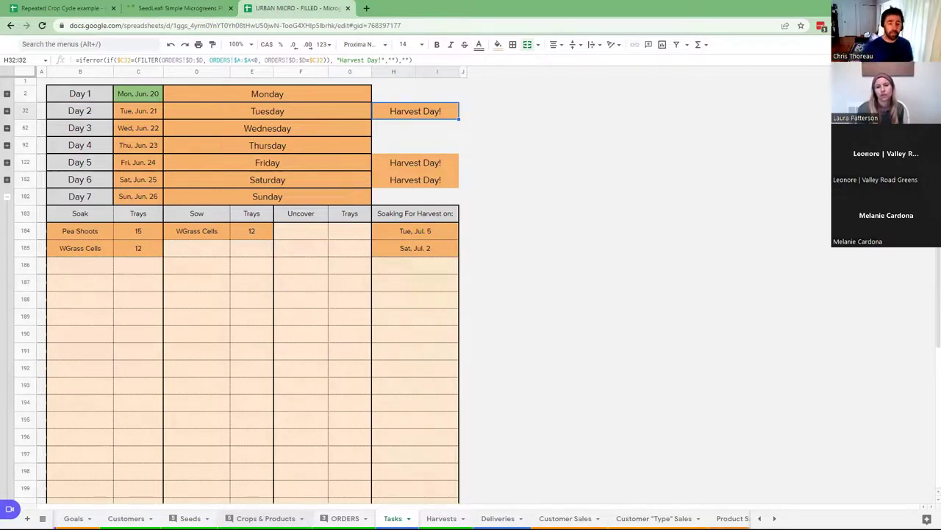
pyautogui.hotkey('ctrl', 'shift', 'pageup')
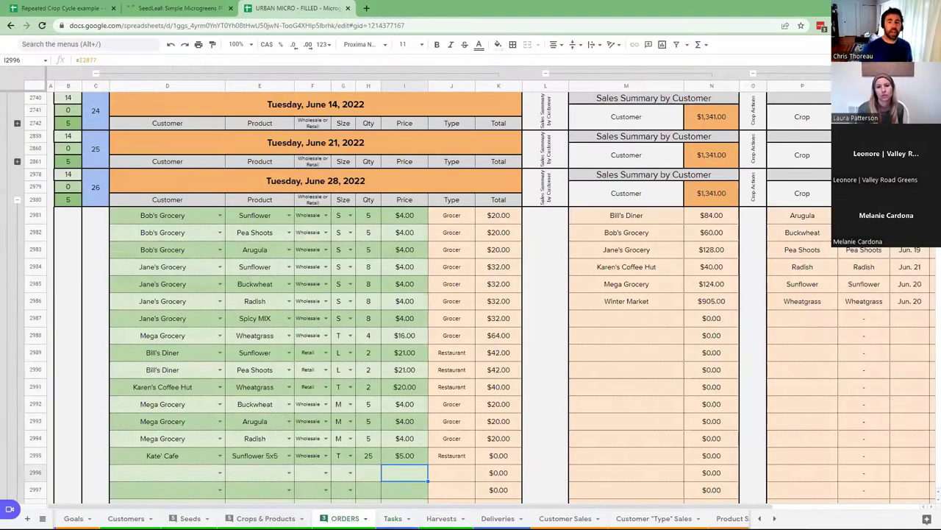
pyautogui.hotkey('ctrl', 'shift', 'pagedown')
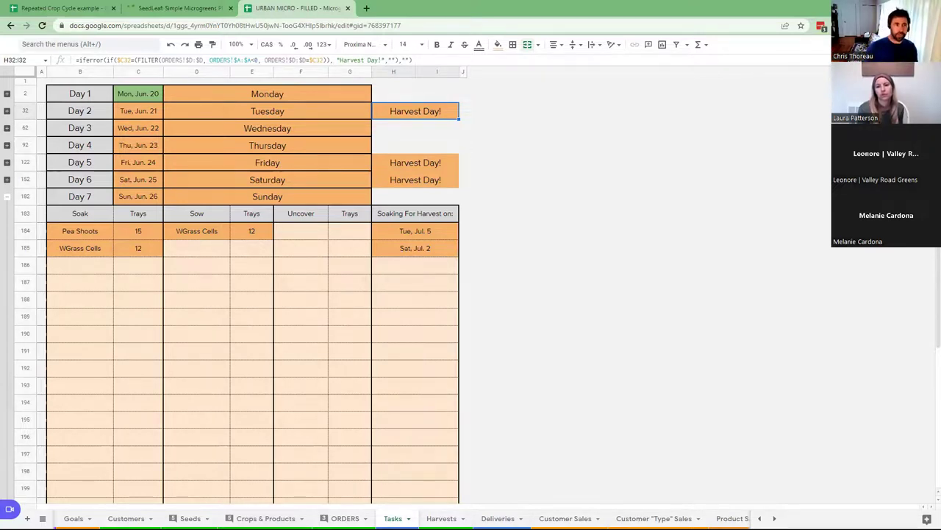
pyautogui.click(6, 283)
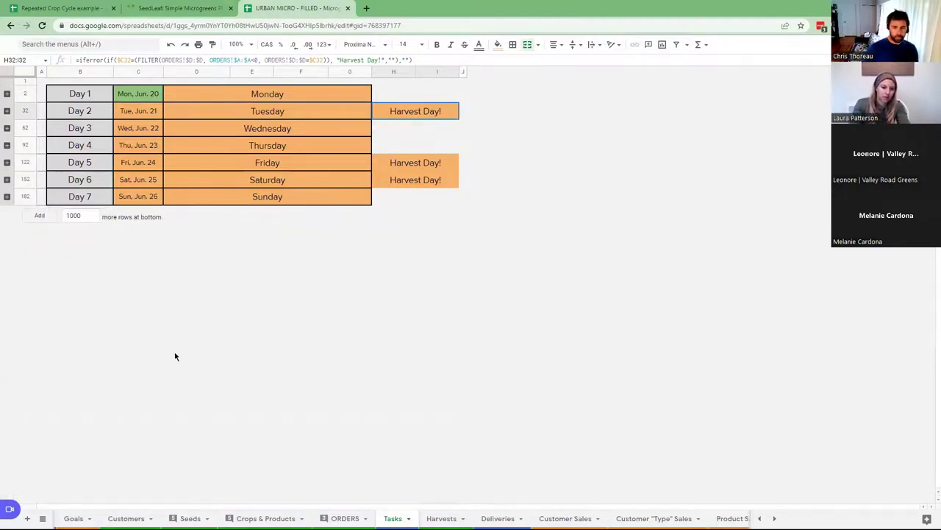